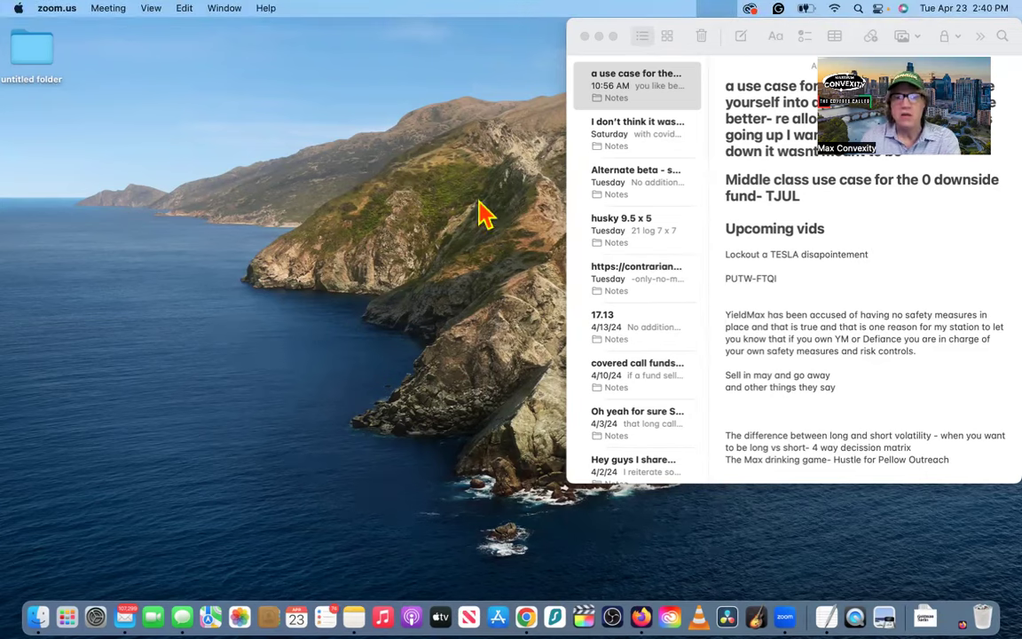
Switch from Apple Notes to the full-screen 'Real World Use of a Collar' slide
{"action": "left_click", "coordinate": [526, 617]}
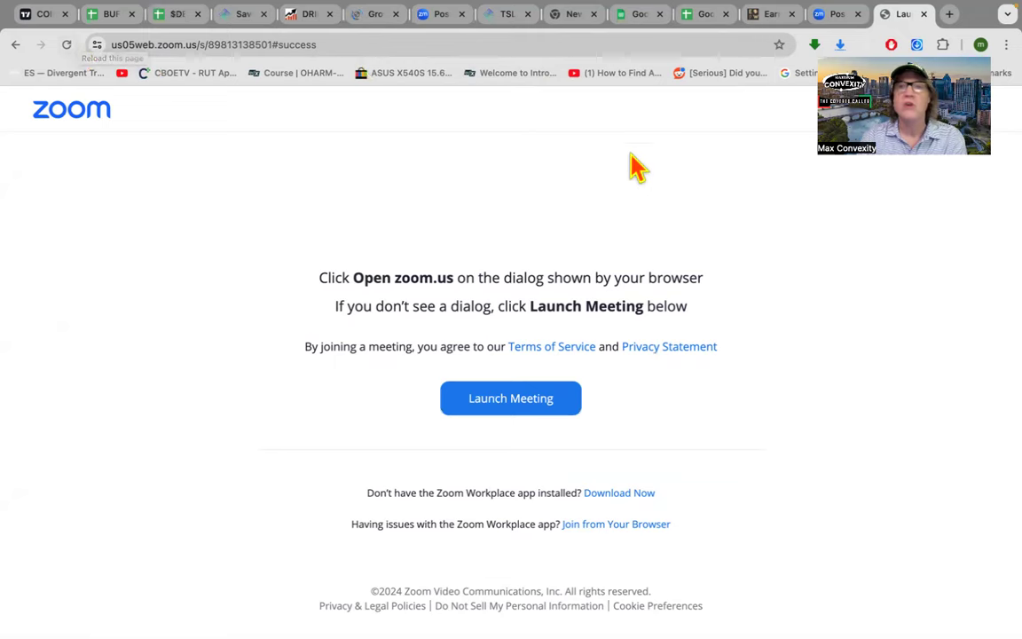
{"action": "key", "text": "ctrl+Right"}
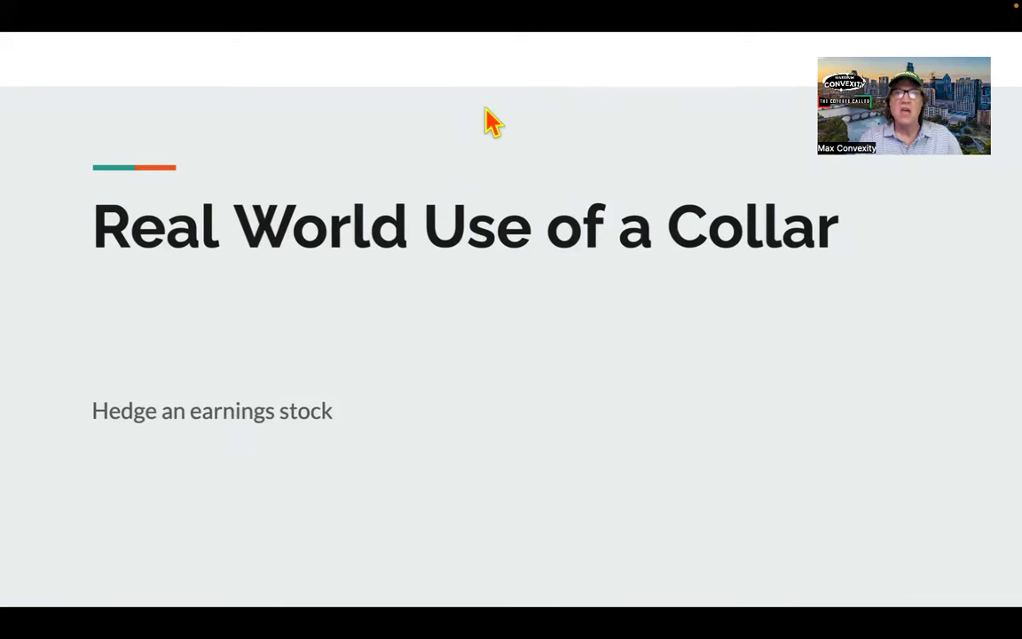
Step two slides forward, past the TJUL follow-up, to reach the Collar Review slide
{"action": "key", "text": "Left"}
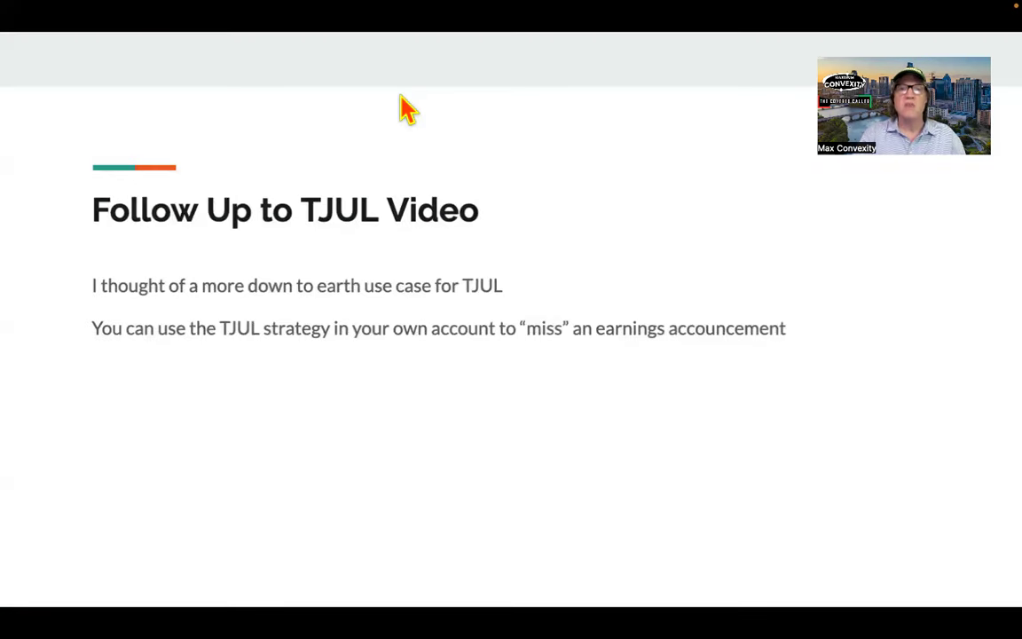
{"action": "key", "text": "Left"}
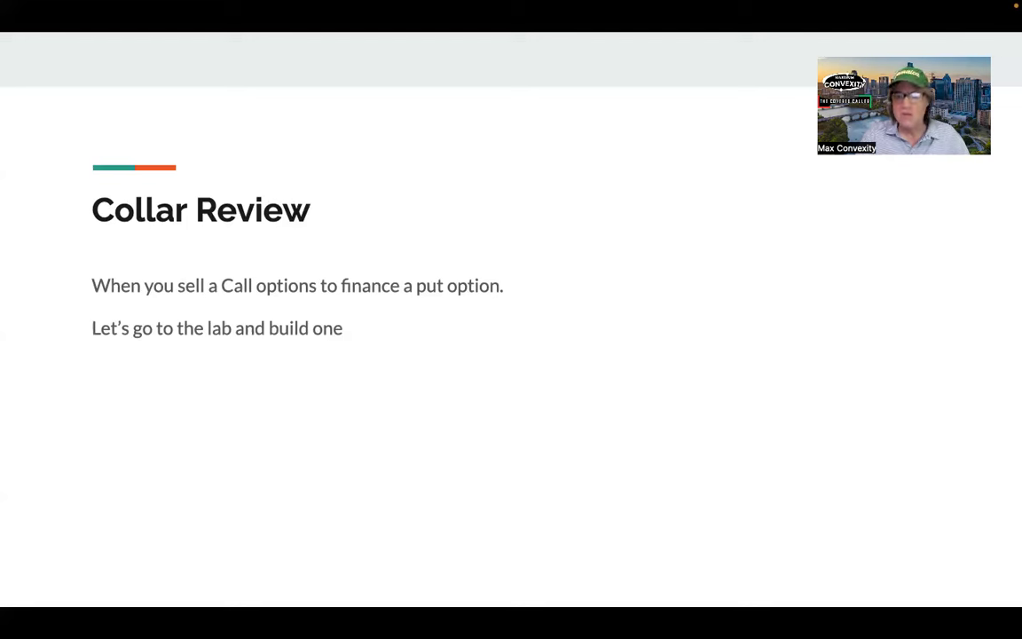
Step between slides, then return to the Chrome Space showing the Zoom launch page
{"action": "key", "text": "Right"}
{"action": "key", "text": "Right"}
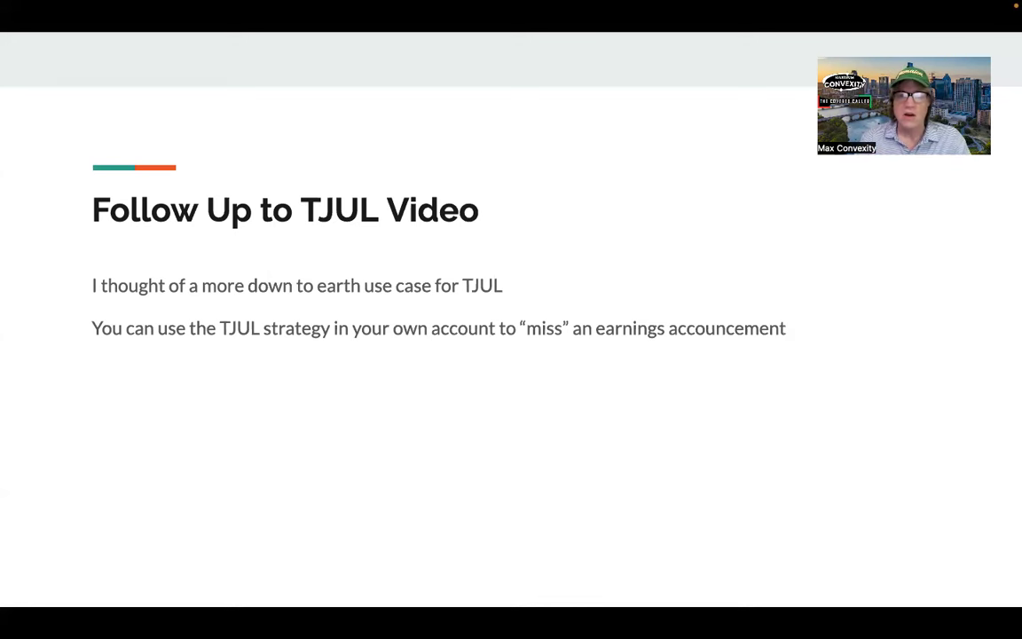
{"action": "key", "text": "Right"}
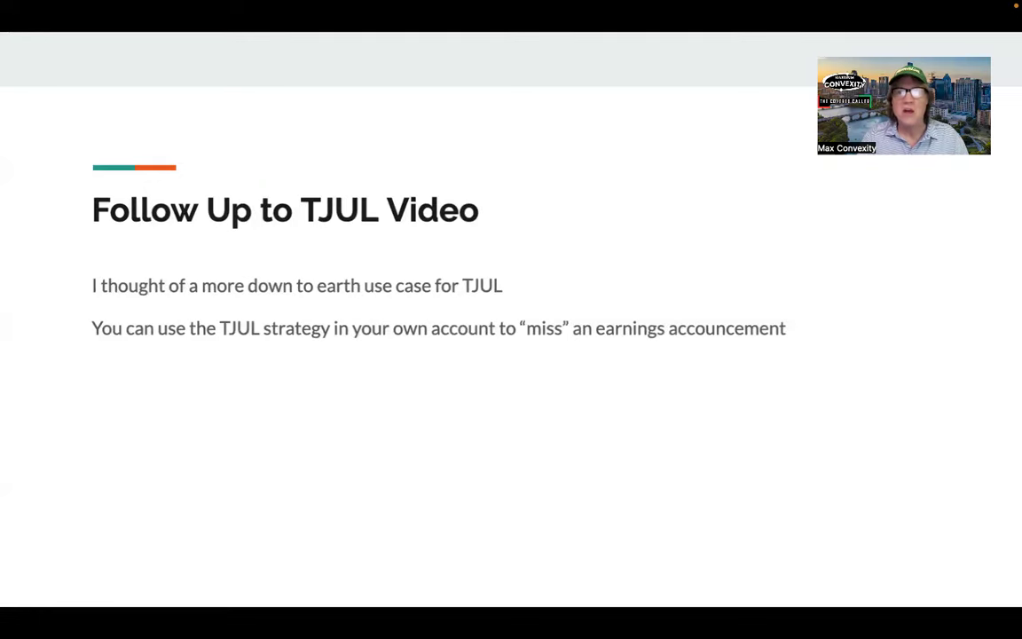
{"action": "key", "text": "ctrl+Left"}
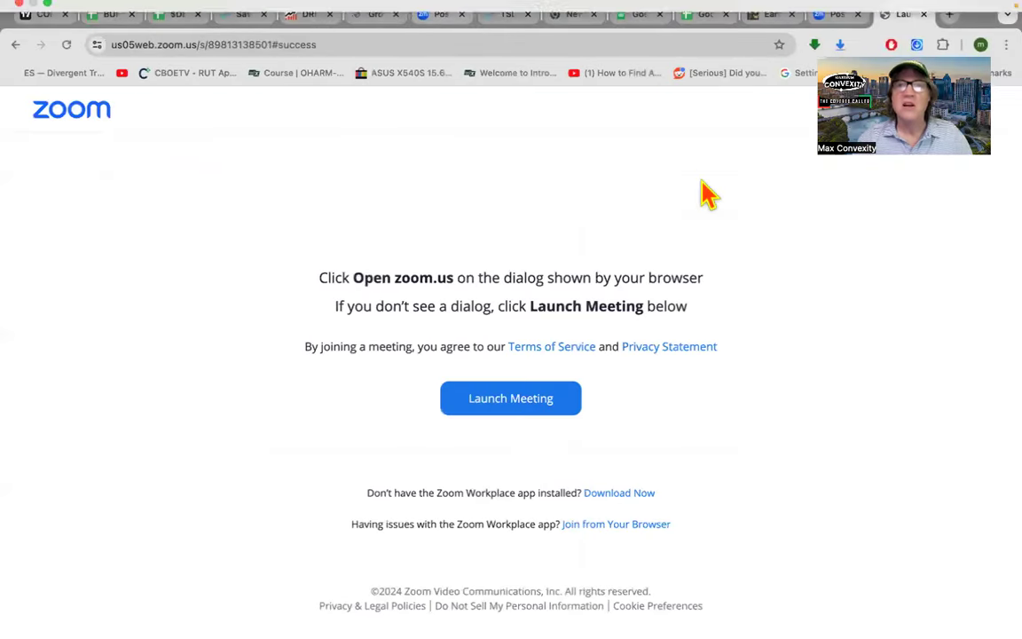
Build a TSLA covered call with a Dec 20 170 call from the strategy list
{"action": "left_click", "coordinate": [508, 14]}
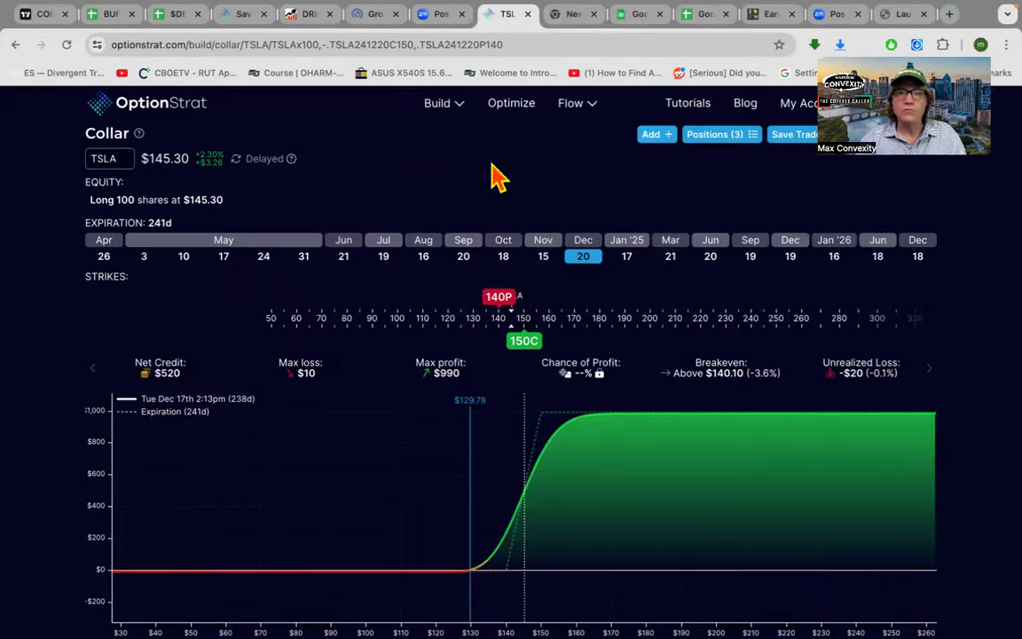
{"action": "left_click", "coordinate": [437, 102]}
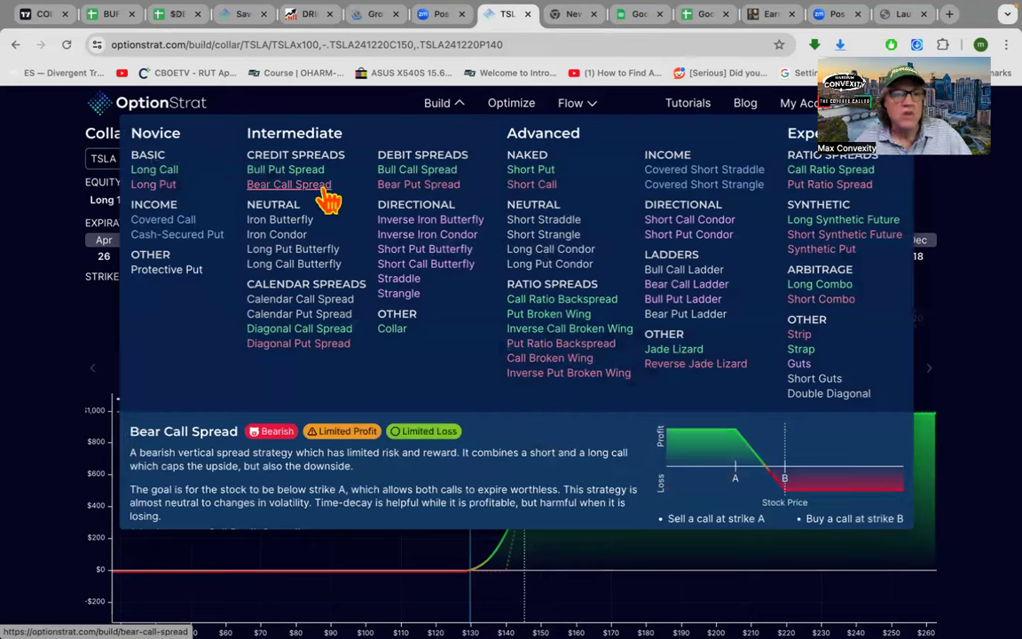
{"action": "left_click", "coordinate": [181, 222]}
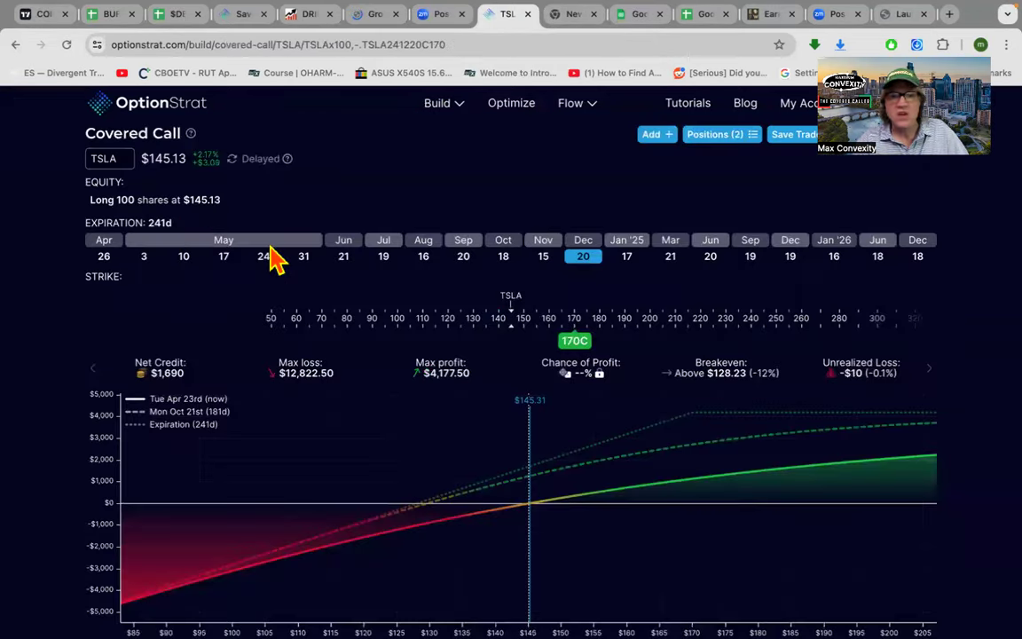
Show the profit/loss at expiration with the chart price range set to ±243%
{"action": "scroll", "coordinate": [588, 426], "scroll_direction": "down", "scroll_amount": 3}
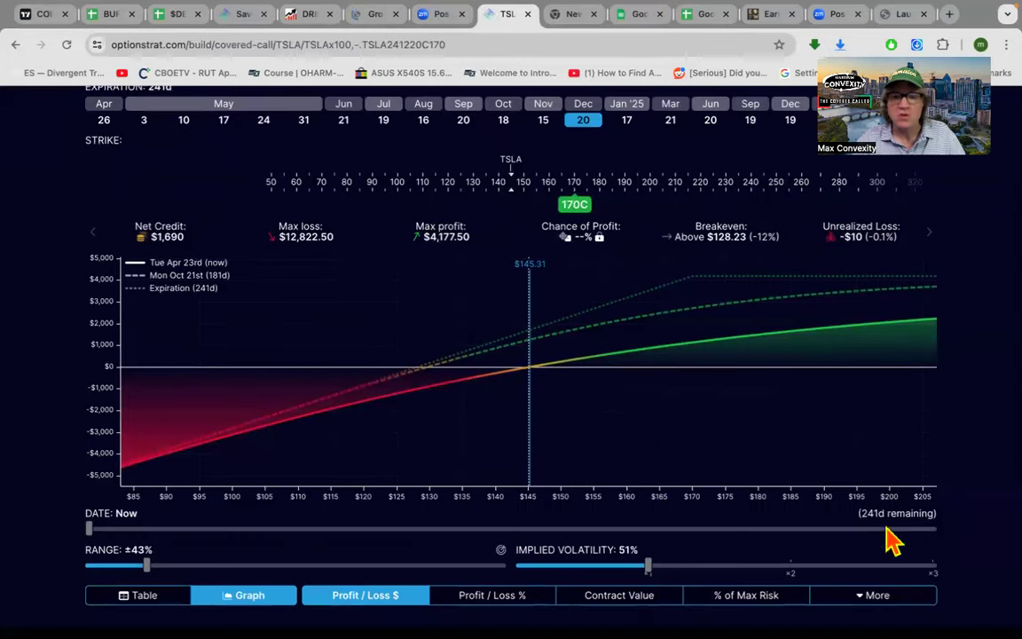
{"action": "left_click_drag", "start_coordinate": [89, 528], "coordinate": [783, 528]}
{"action": "left_click_drag", "start_coordinate": [876, 600], "coordinate": [985, 546]}
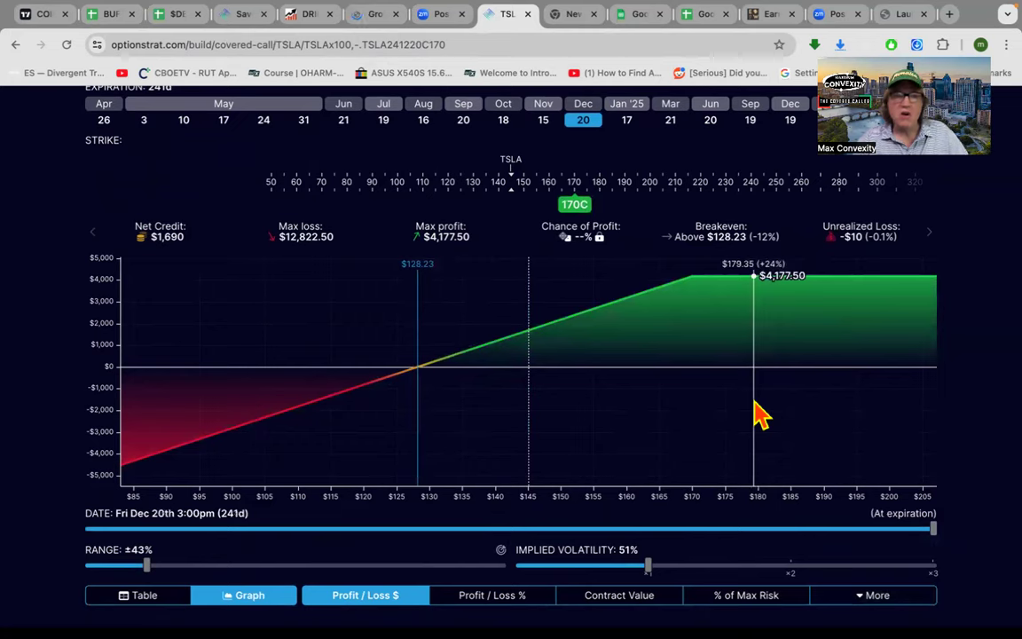
{"action": "scroll", "coordinate": [521, 330], "scroll_direction": "up", "scroll_amount": 1}
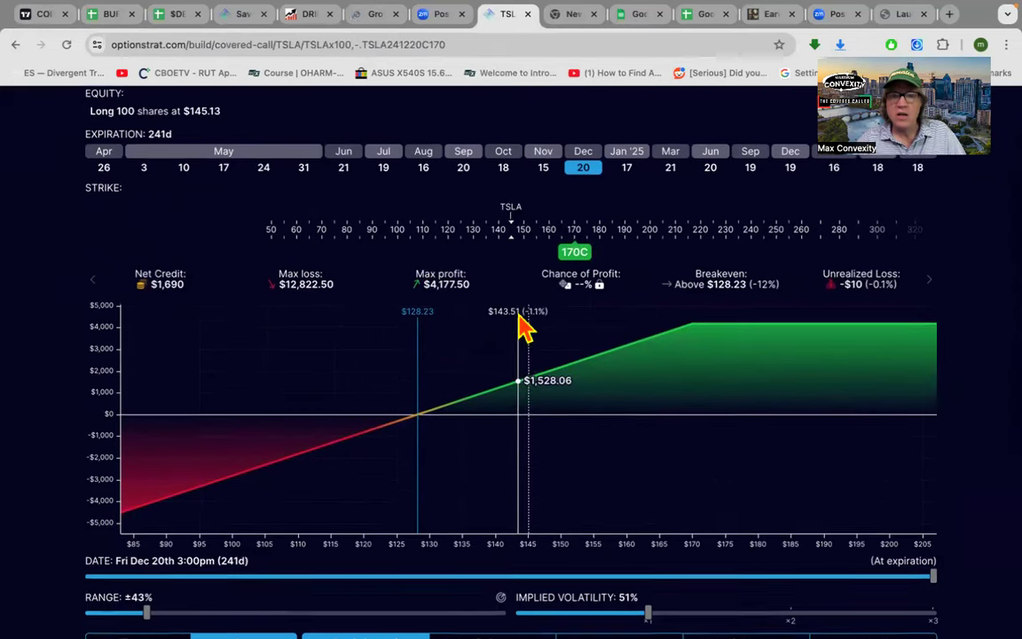
{"action": "scroll", "coordinate": [522, 330], "scroll_direction": "up", "scroll_amount": 1}
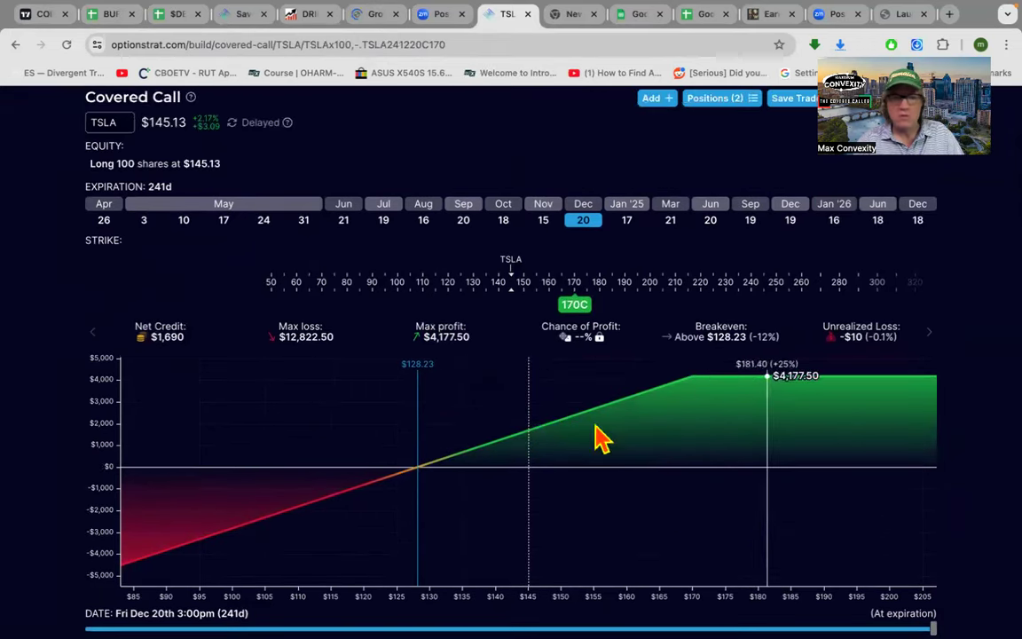
{"action": "scroll", "coordinate": [608, 439], "scroll_direction": "down", "scroll_amount": 2}
{"action": "left_click", "coordinate": [453, 540]}
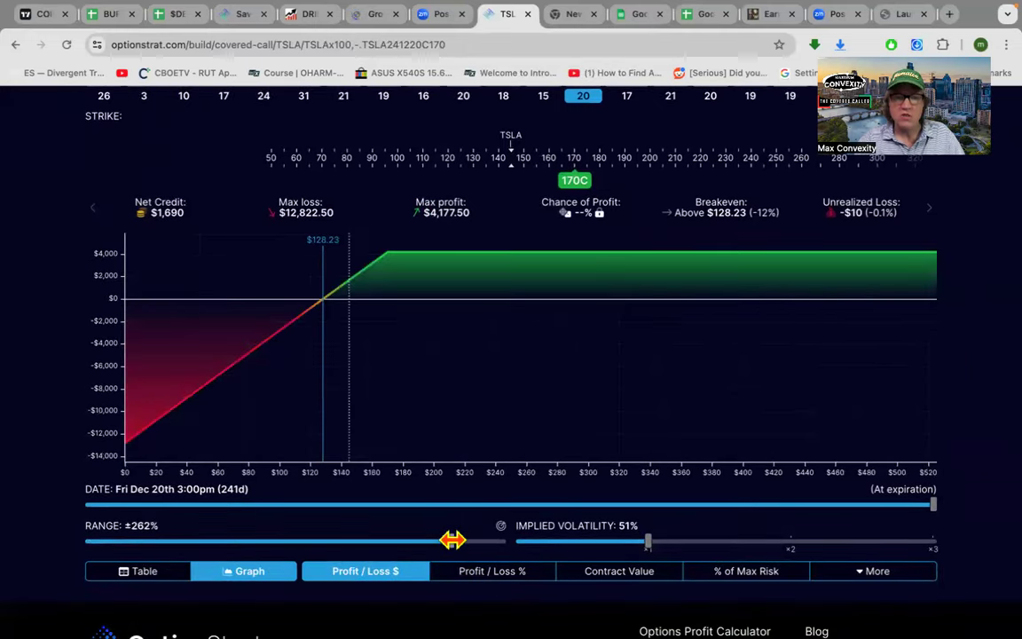
{"action": "left_click", "coordinate": [424, 539]}
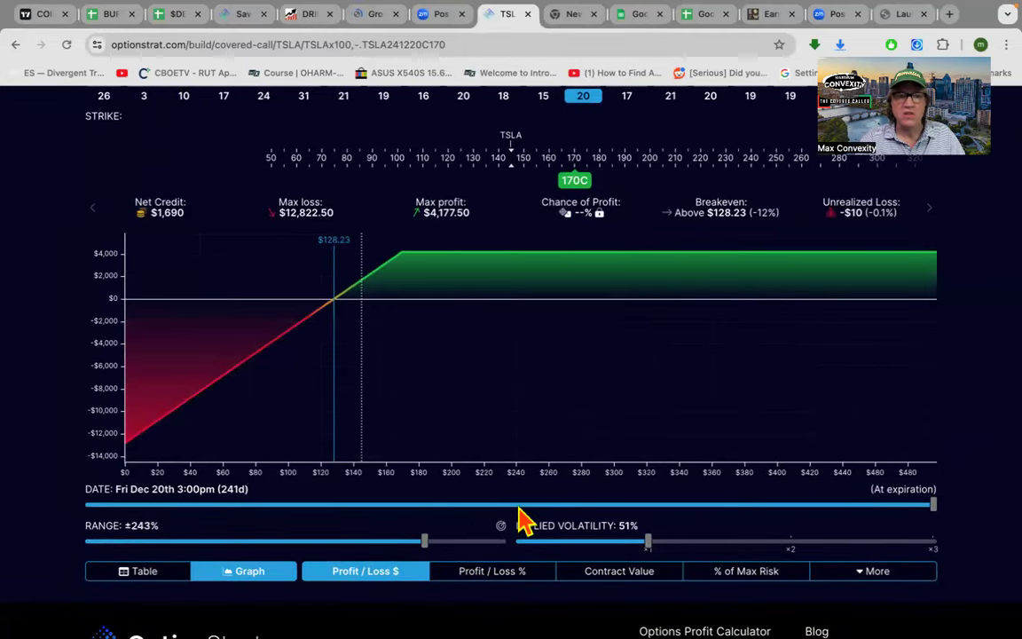
{"action": "scroll", "coordinate": [522, 520], "scroll_direction": "up", "scroll_amount": 2}
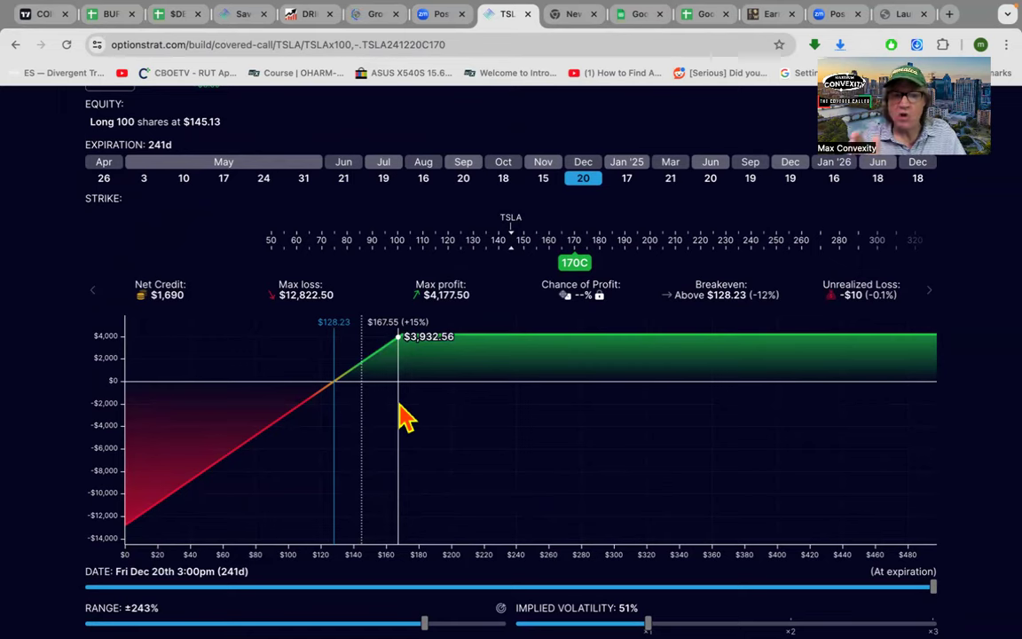
{"action": "scroll", "coordinate": [404, 417], "scroll_direction": "up", "scroll_amount": 1}
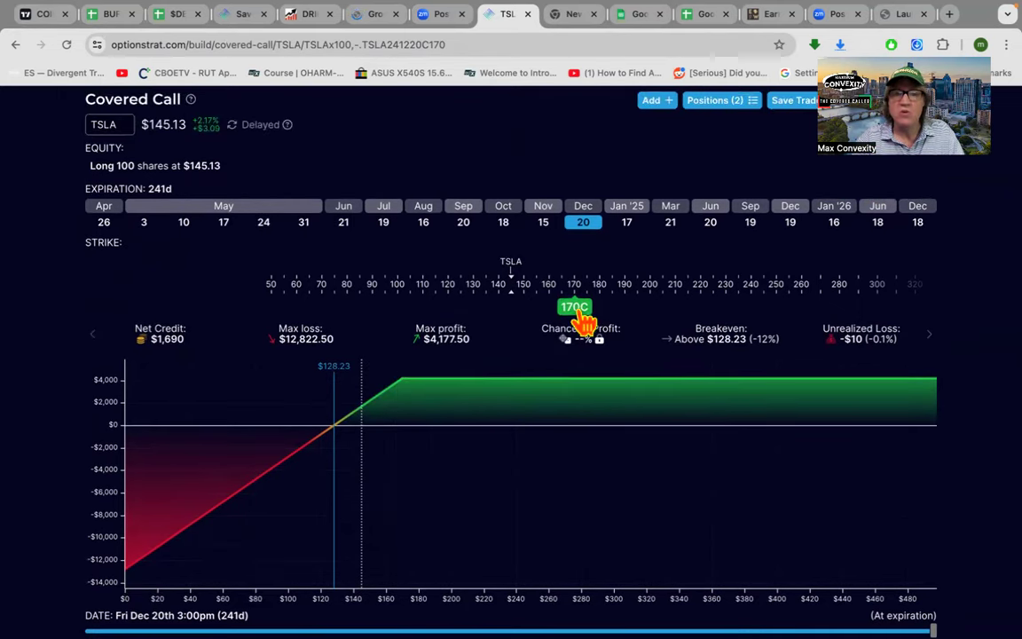
{"action": "scroll", "coordinate": [582, 325], "scroll_direction": "up", "scroll_amount": 1}
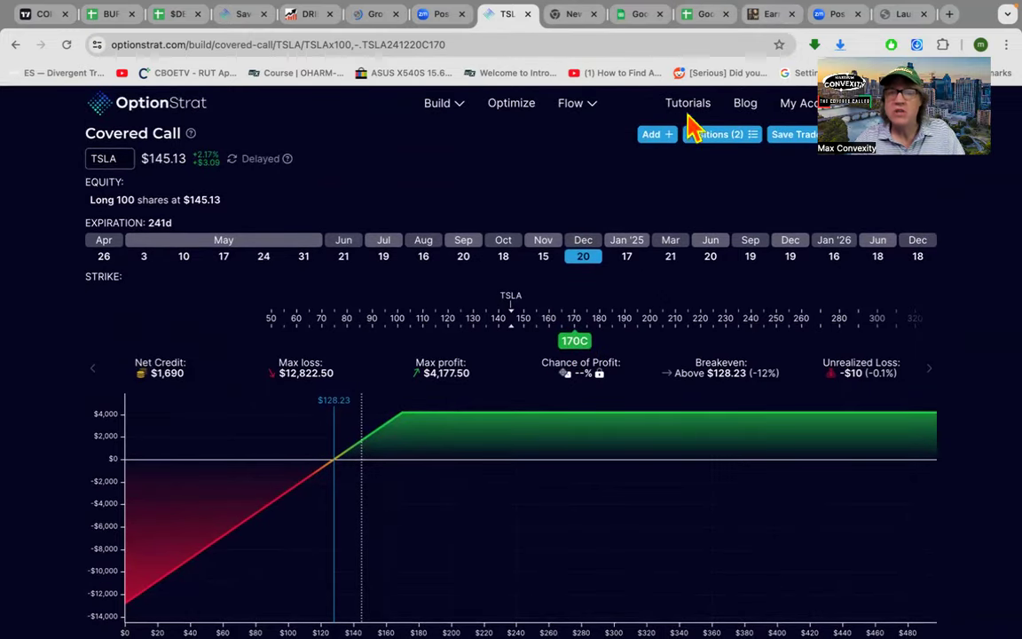
Add a long 145 put to form a Dec 20 collar and view the 170 call's details
{"action": "left_click", "coordinate": [664, 135]}
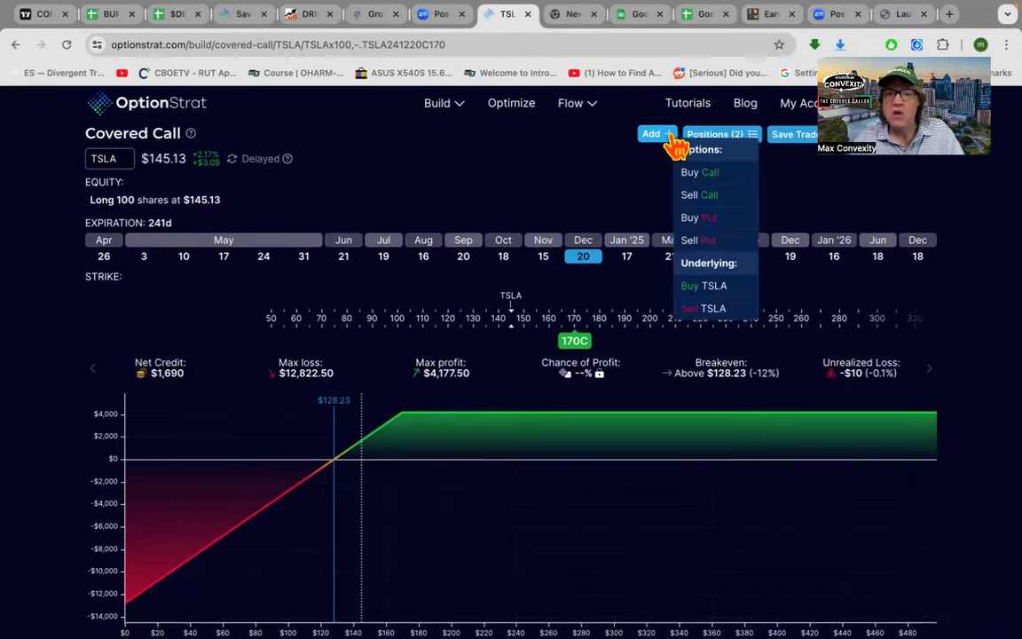
{"action": "left_click", "coordinate": [708, 220]}
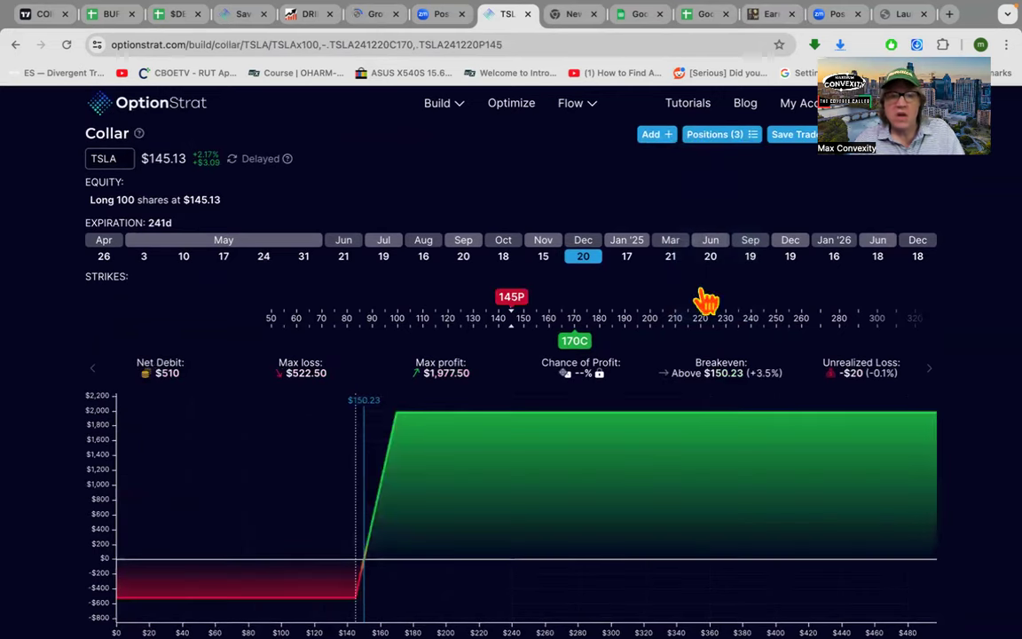
{"action": "scroll", "coordinate": [706, 302], "scroll_direction": "down", "scroll_amount": 1}
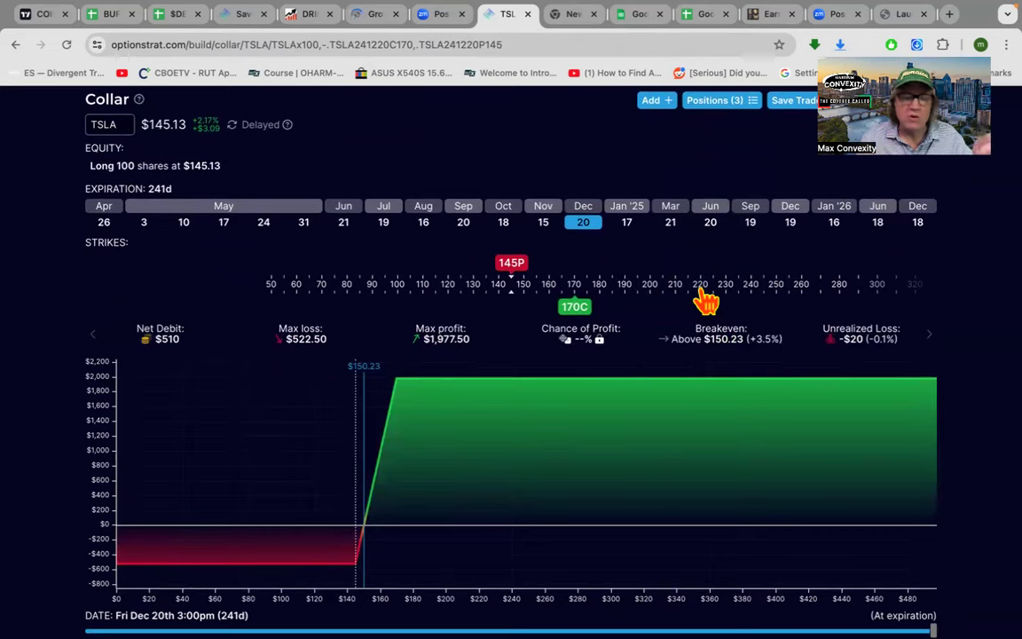
{"action": "scroll", "coordinate": [429, 367], "scroll_direction": "down", "scroll_amount": 1}
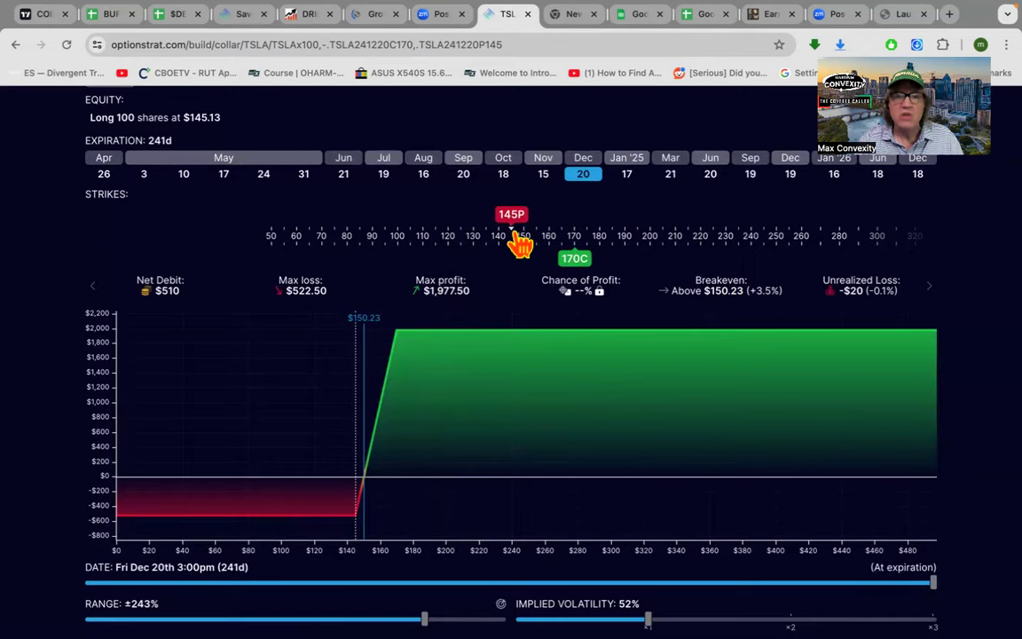
{"action": "scroll", "coordinate": [538, 282], "scroll_direction": "up", "scroll_amount": 1}
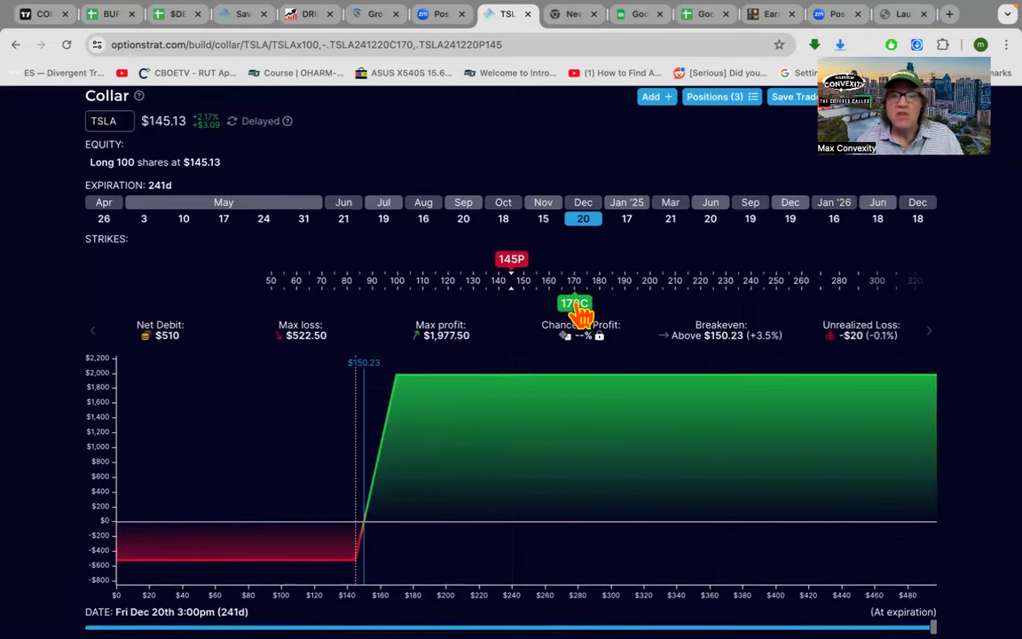
{"action": "left_click", "coordinate": [577, 307]}
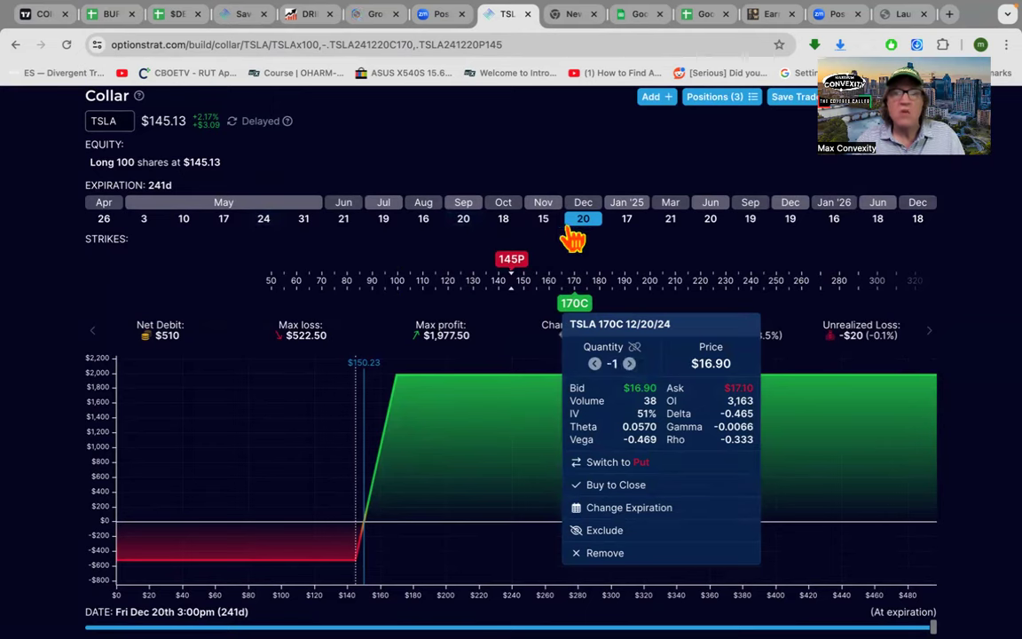
Switch the 145/170 collar to the Apr 26 expiration, now a $602 net debit
{"action": "left_click", "coordinate": [112, 221]}
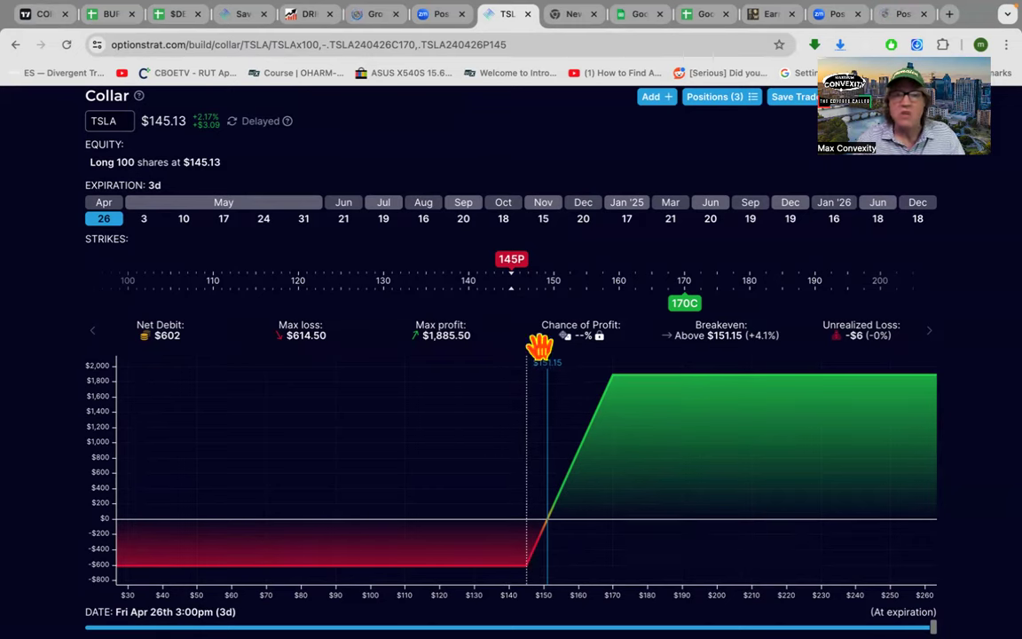
Lower the short call strike from 170 to 155, passing through 160
{"action": "left_click", "coordinate": [690, 310]}
{"action": "left_click_drag", "start_coordinate": [694, 316], "coordinate": [619, 315]}
{"action": "left_click", "coordinate": [619, 315]}
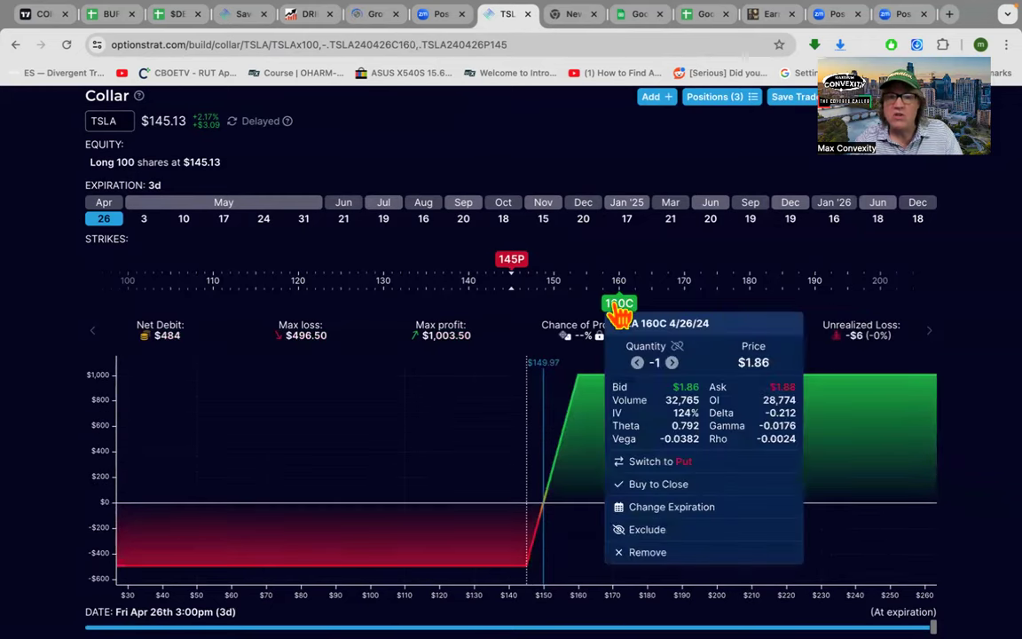
{"action": "left_click", "coordinate": [612, 311]}
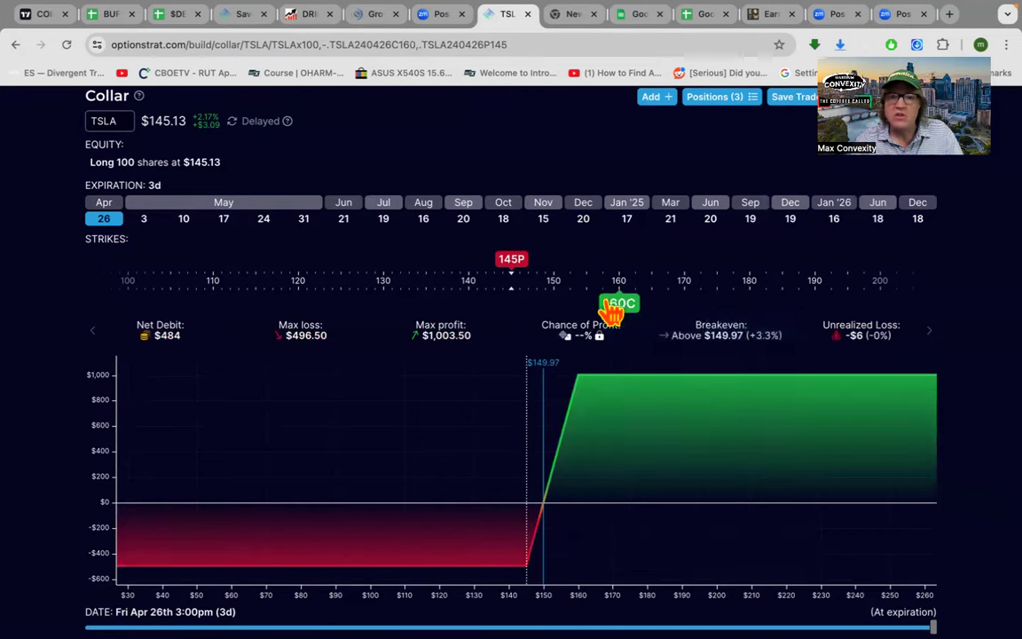
{"action": "left_click_drag", "start_coordinate": [613, 311], "coordinate": [592, 310]}
{"action": "left_click", "coordinate": [593, 311]}
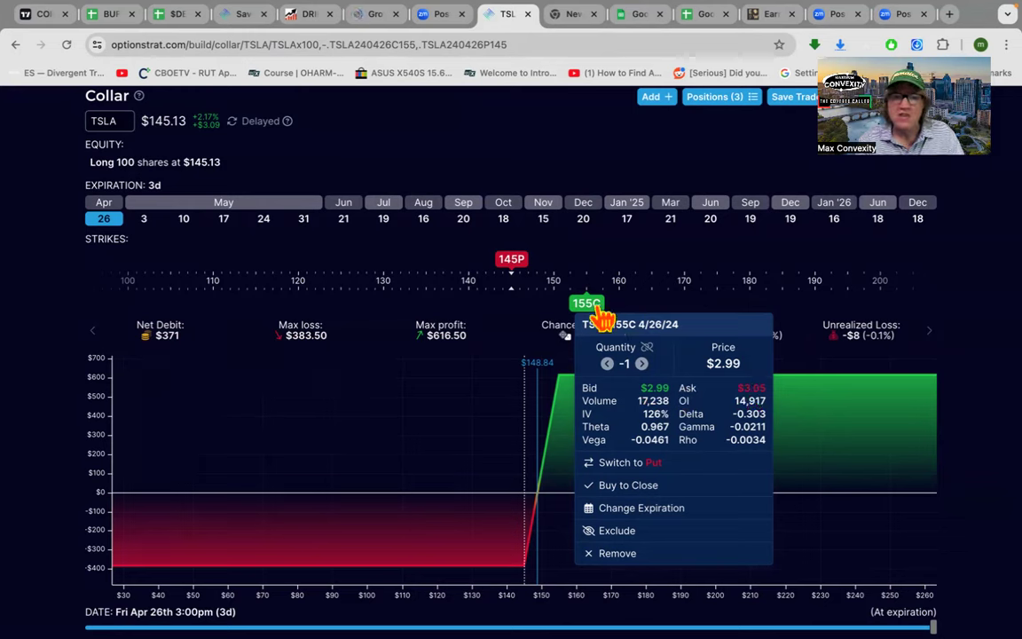
Lower the long put strike from 145 to 138
{"action": "left_click_drag", "start_coordinate": [515, 272], "coordinate": [454, 279]}
{"action": "left_click", "coordinate": [508, 275]}
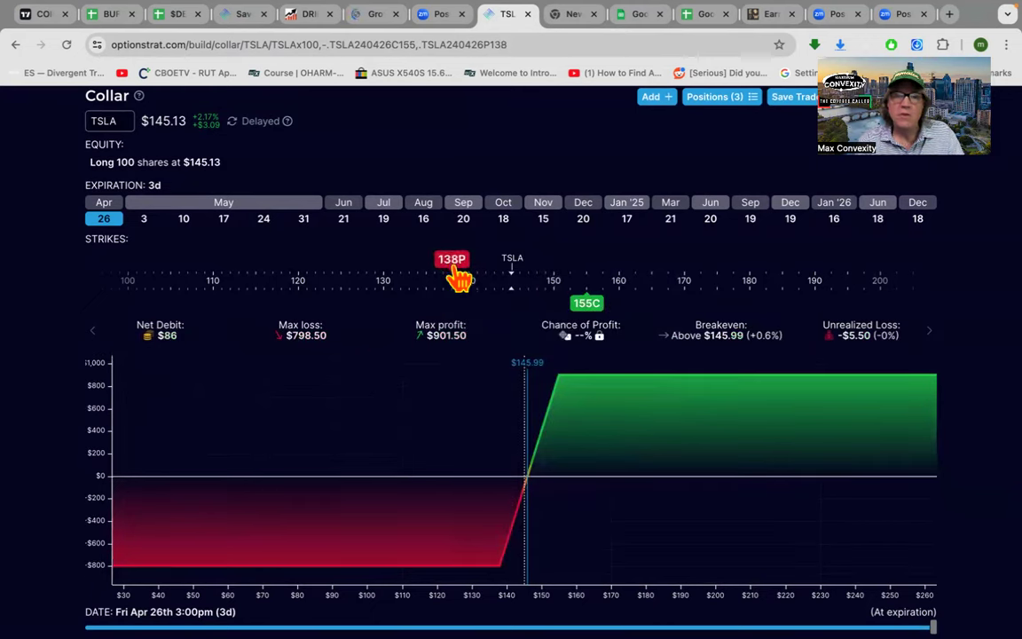
{"action": "left_click", "coordinate": [460, 279]}
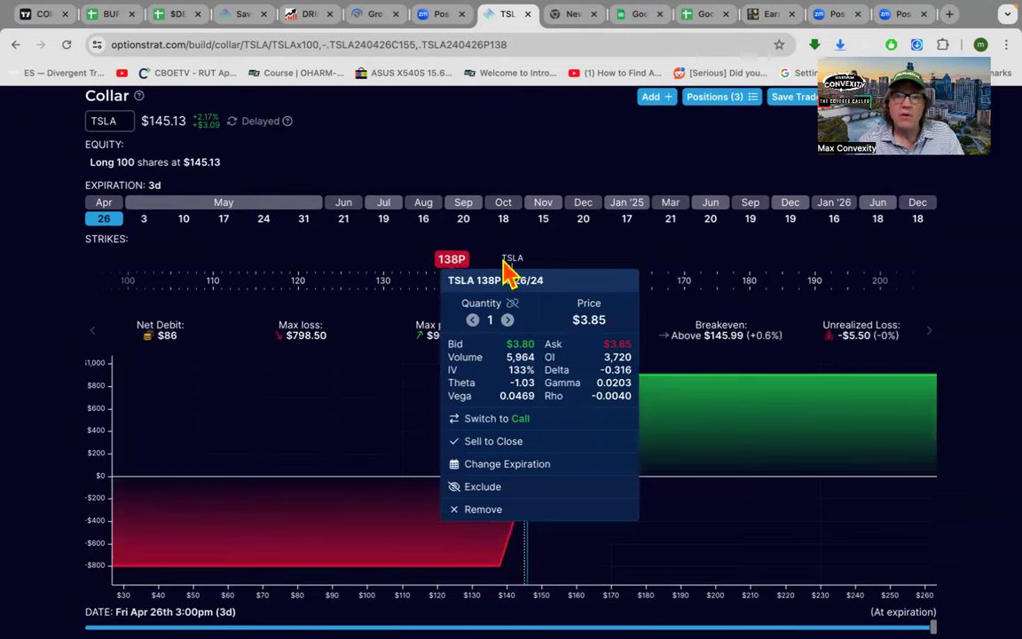
{"action": "left_click", "coordinate": [552, 267]}
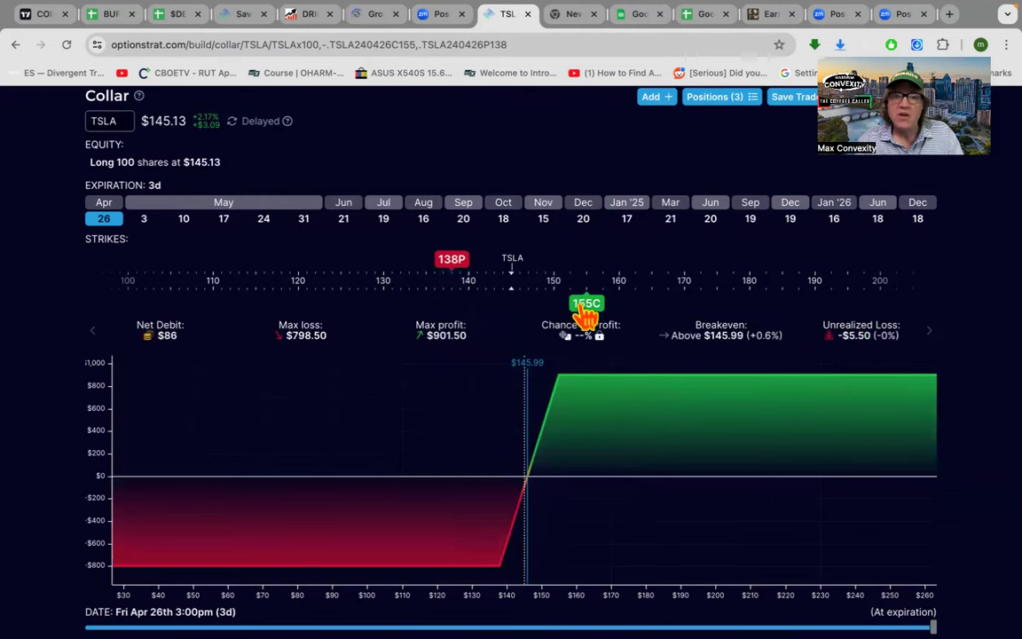
Lower the short call further to 152.5, bringing the net debit to $15
{"action": "left_click", "coordinate": [585, 306]}
{"action": "left_click_drag", "start_coordinate": [585, 310], "coordinate": [575, 315]}
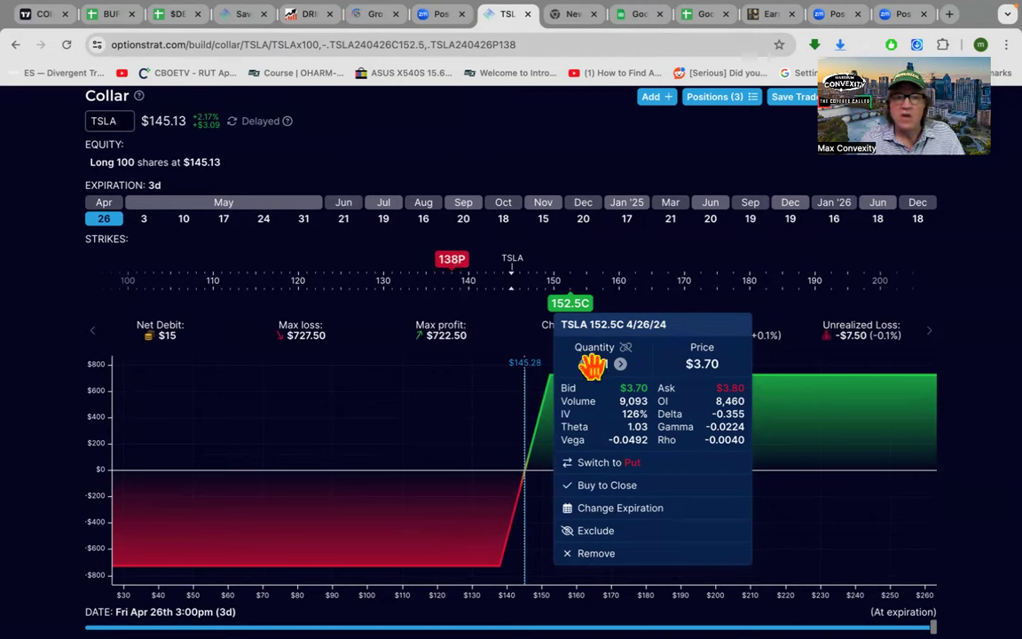
{"action": "left_click", "coordinate": [814, 271]}
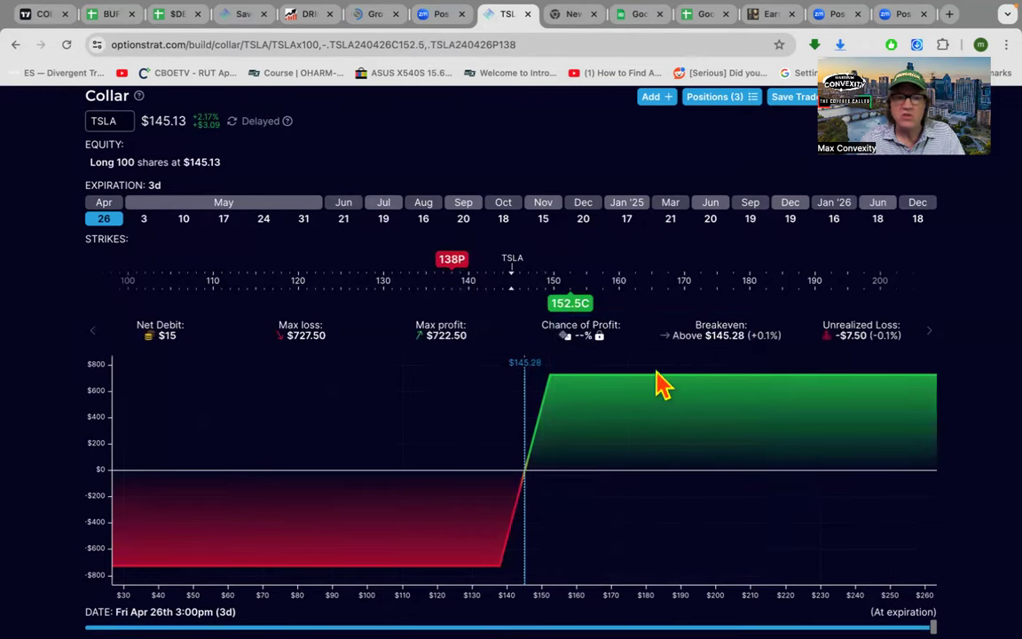
{"action": "mouse_move", "coordinate": [603, 388]}
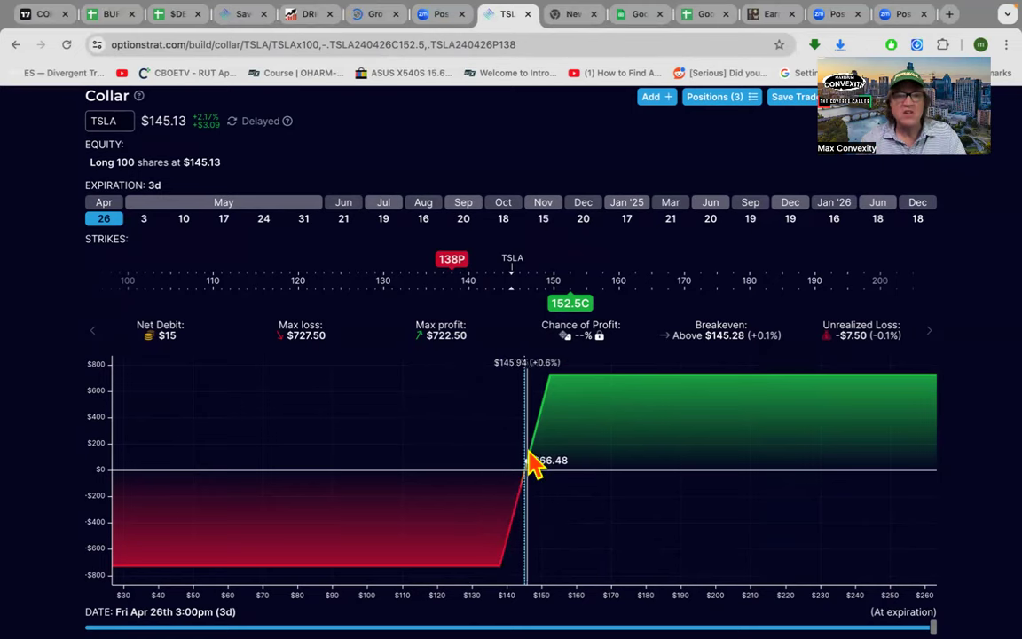
{"action": "scroll", "coordinate": [528, 468], "scroll_direction": "up", "scroll_amount": 1}
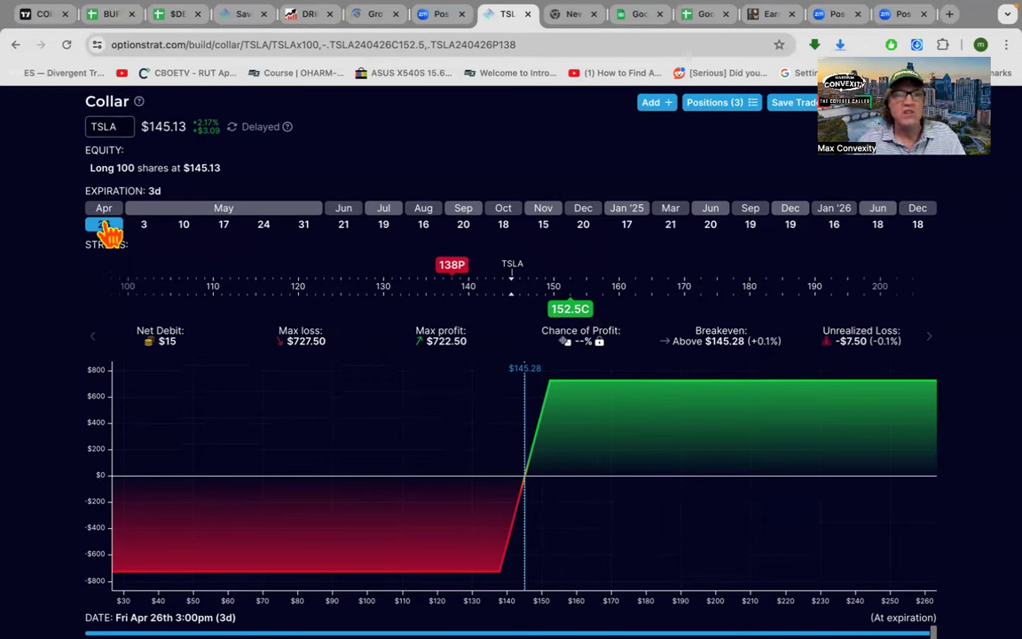
Move the collar to Aug 16 and inspect its 150 call and 140 put legs
{"action": "left_click", "coordinate": [424, 225]}
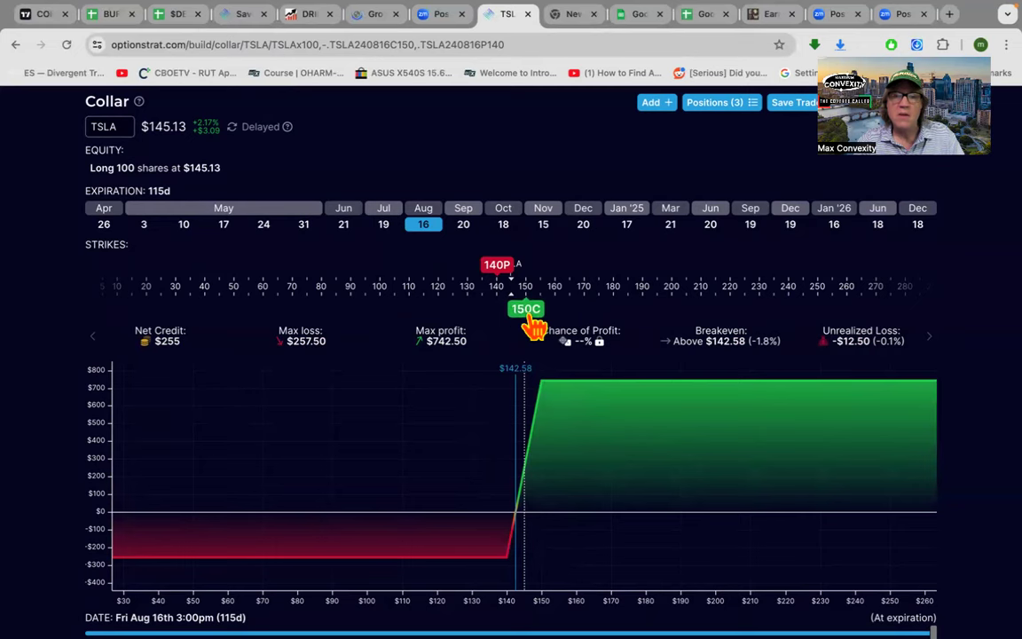
{"action": "left_click", "coordinate": [533, 321]}
{"action": "left_click", "coordinate": [504, 268]}
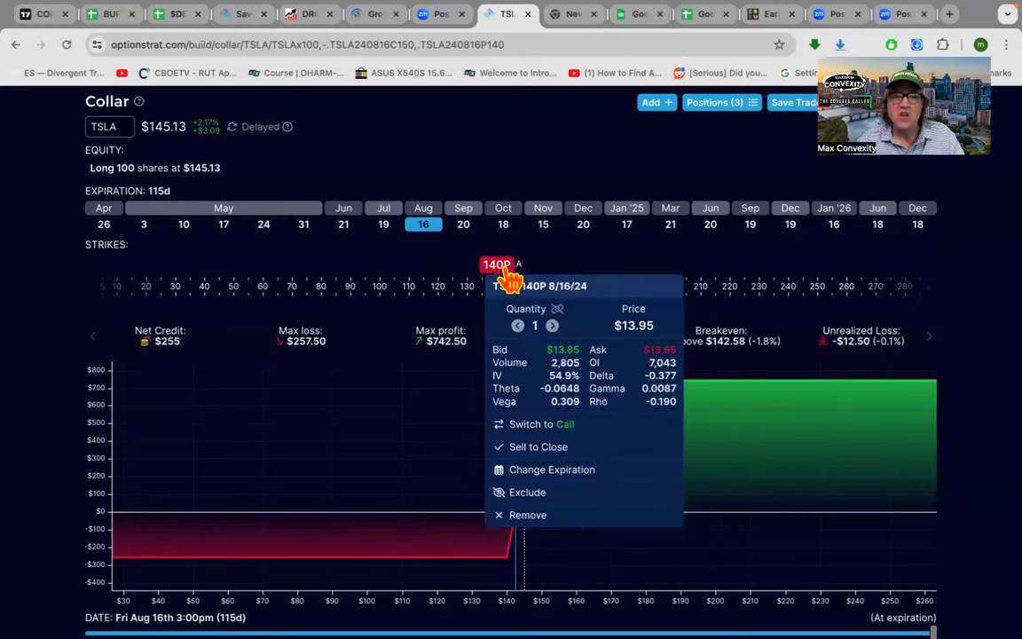
{"action": "left_click", "coordinate": [554, 271]}
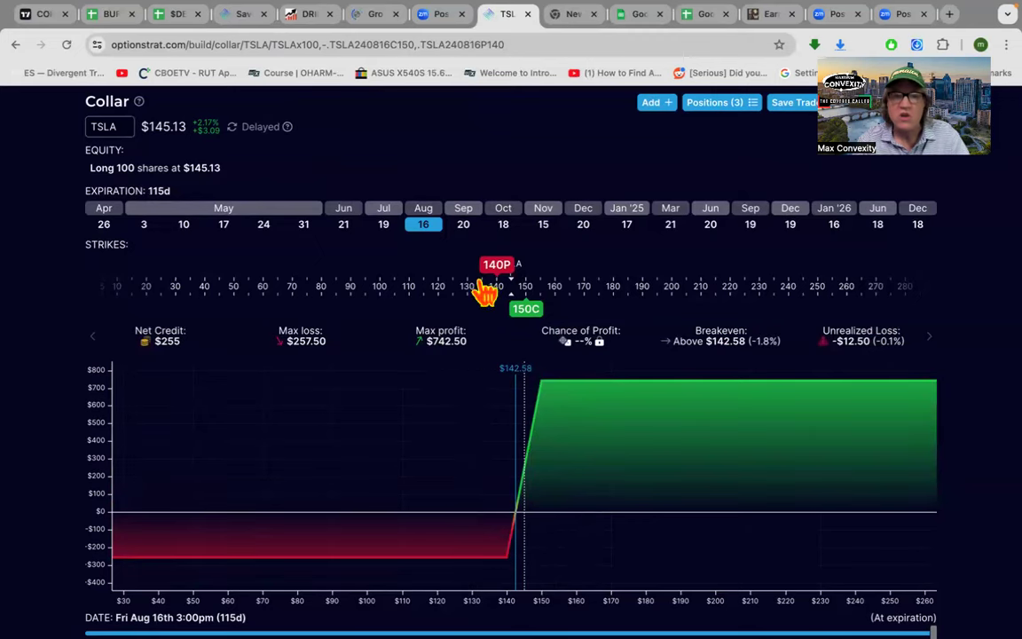
{"action": "left_click", "coordinate": [630, 227]}
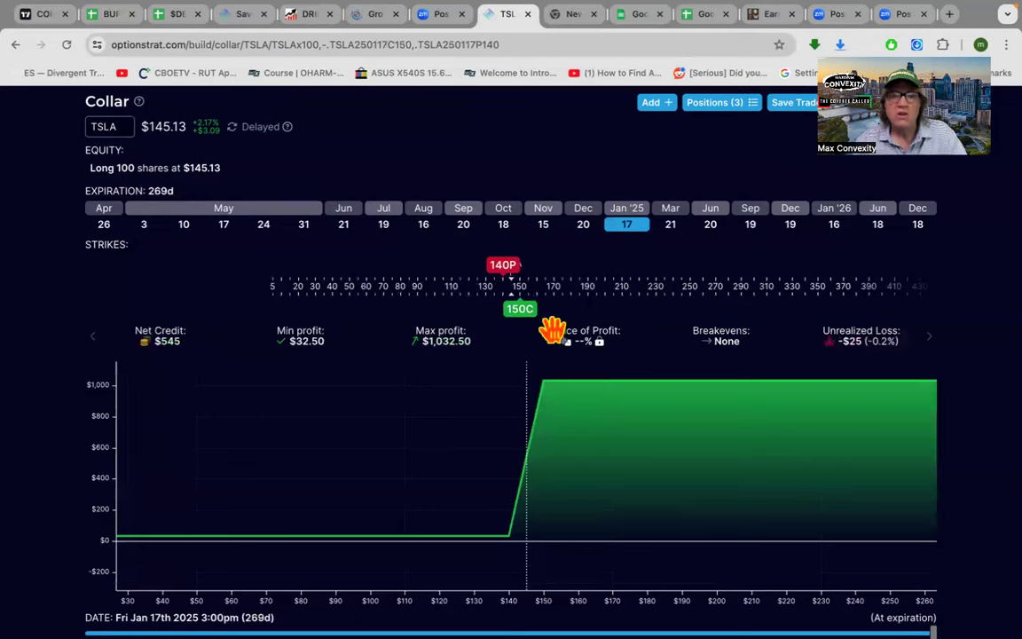
{"action": "left_click_drag", "start_coordinate": [513, 278], "coordinate": [518, 279]}
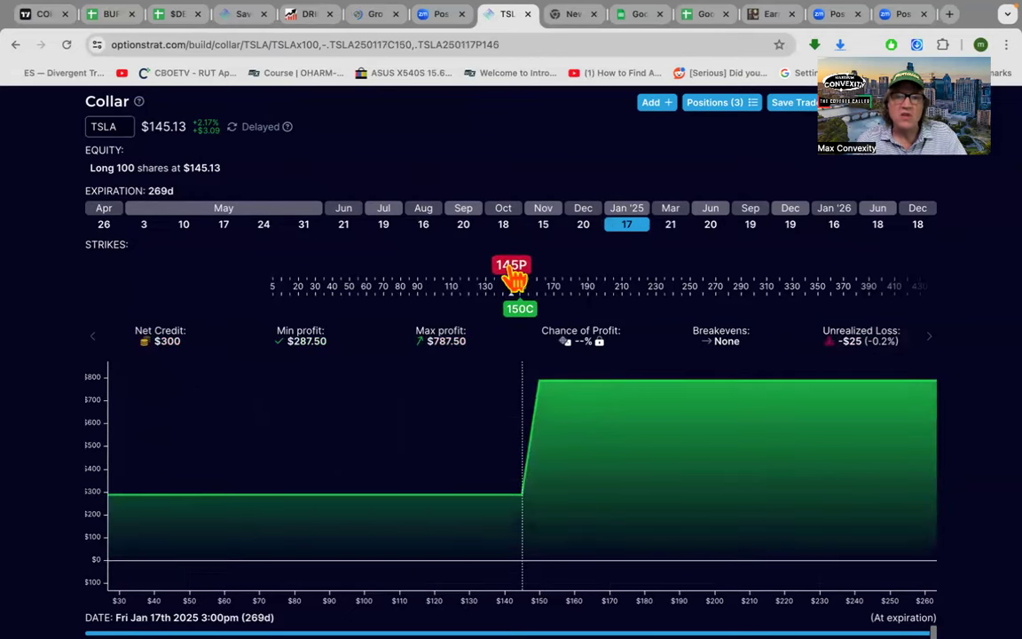
{"action": "left_click_drag", "start_coordinate": [513, 280], "coordinate": [504, 280]}
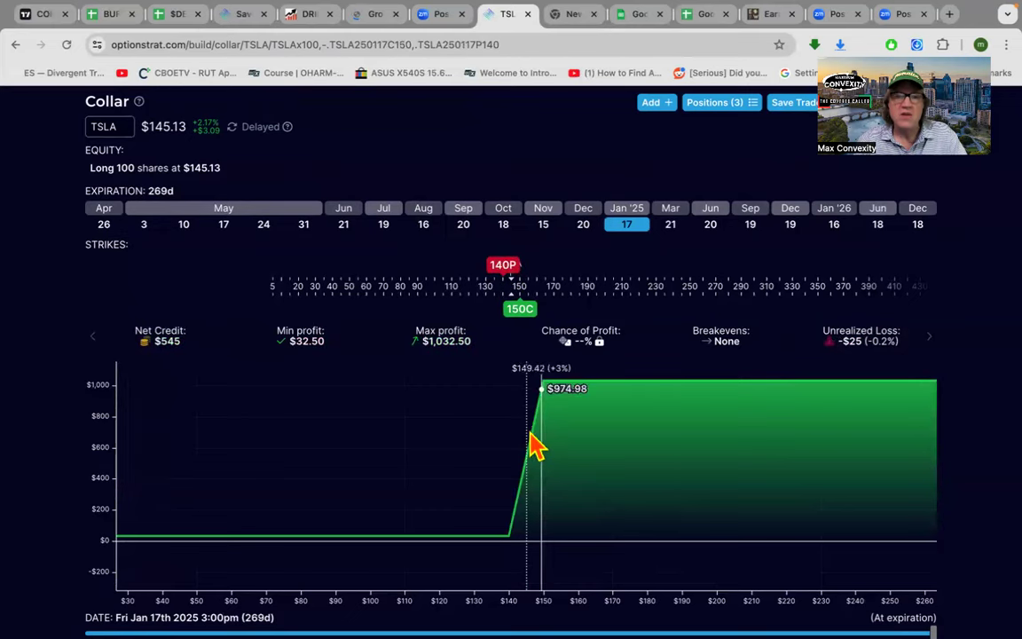
{"action": "left_click", "coordinate": [520, 309]}
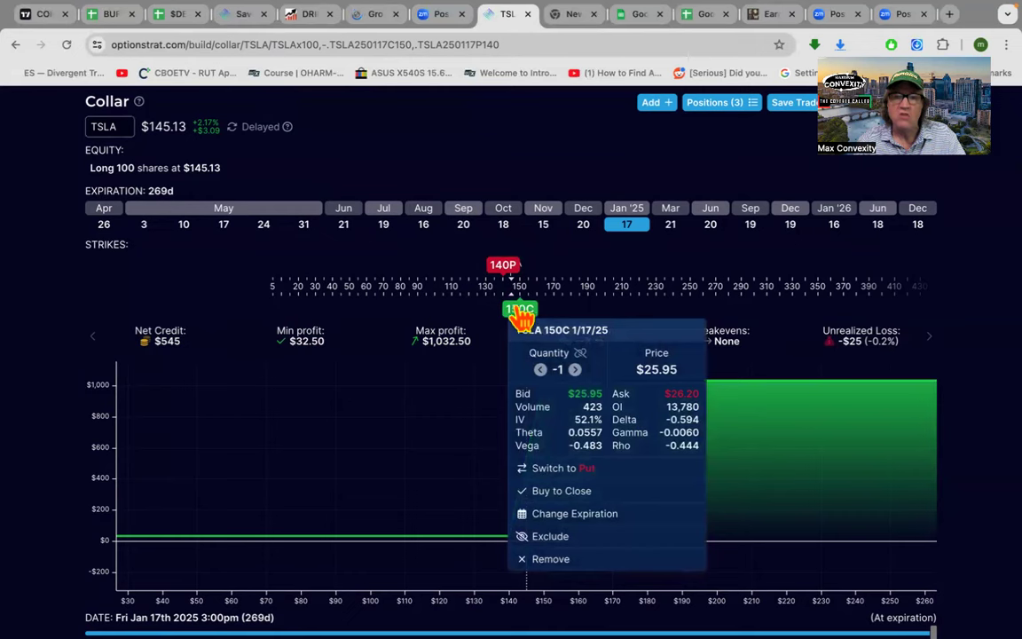
{"action": "left_click", "coordinate": [503, 267]}
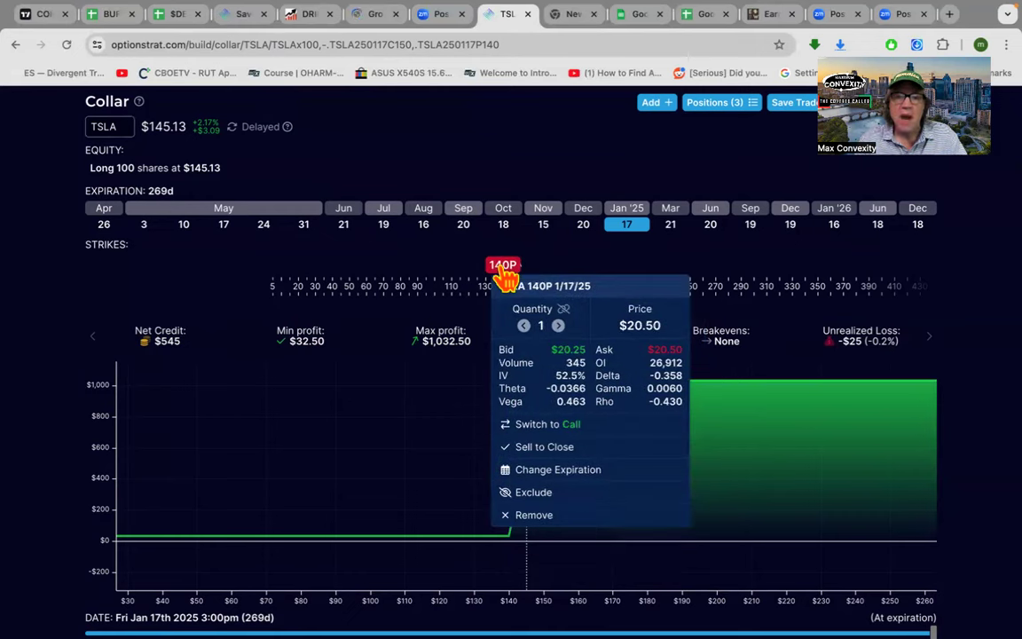
{"action": "left_click", "coordinate": [467, 274]}
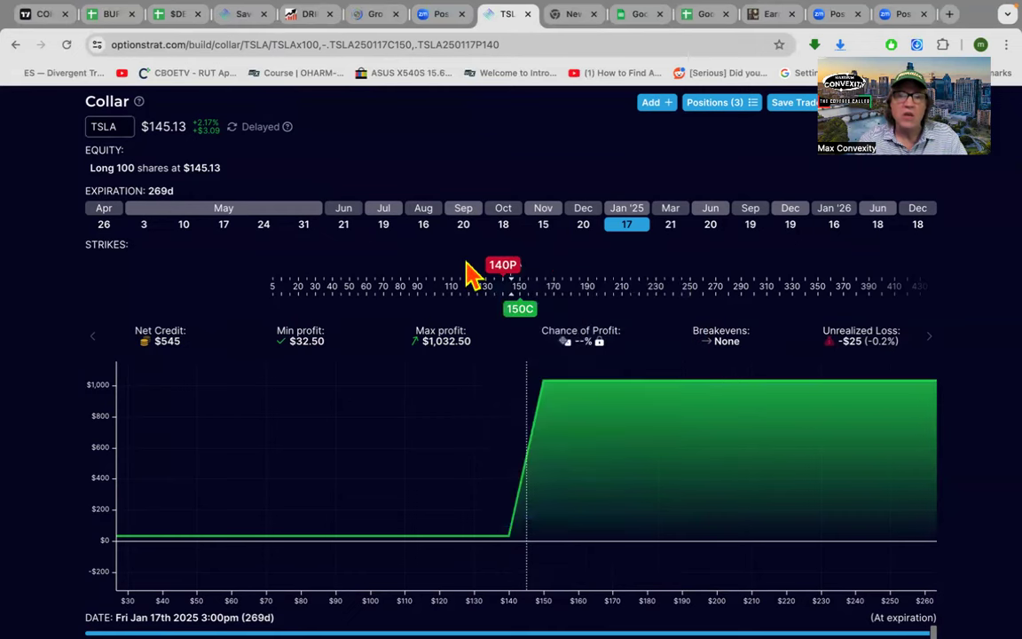
{"action": "left_click", "coordinate": [515, 275]}
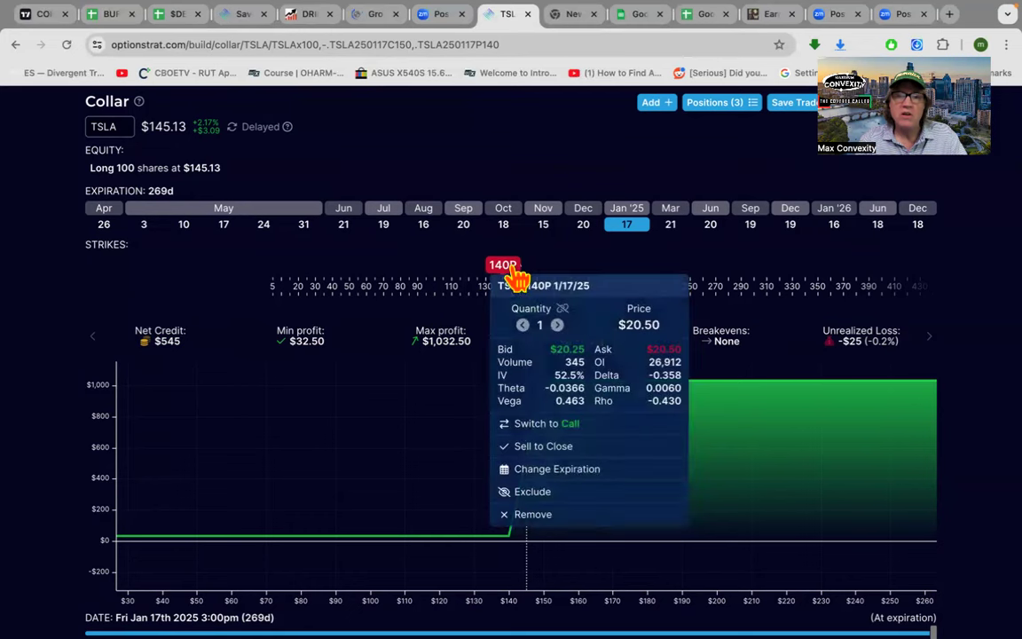
{"action": "left_click", "coordinate": [465, 266]}
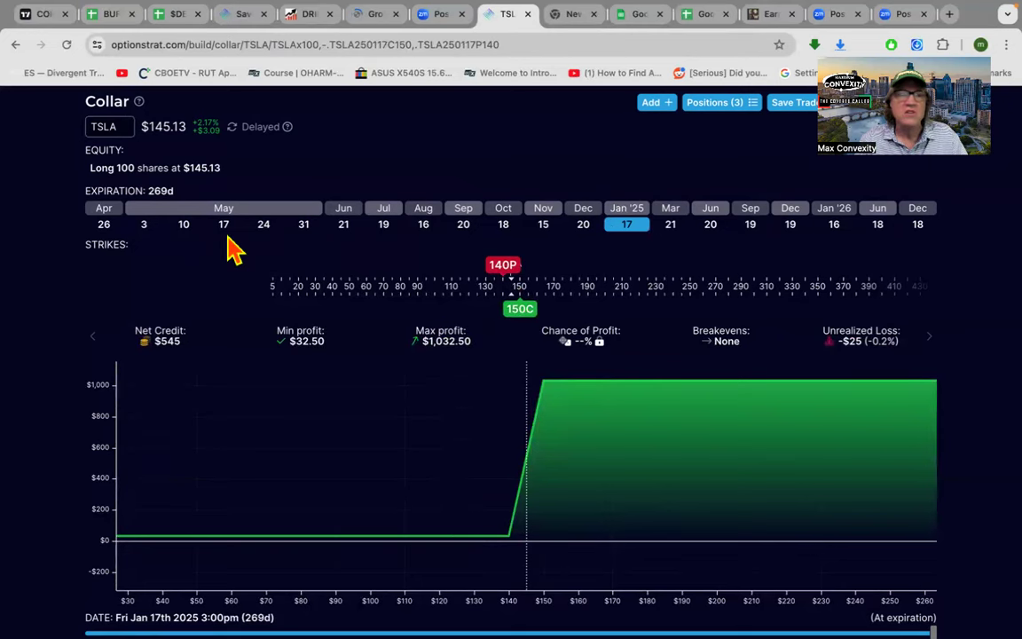
Switch to the Apr 26 expiry and set the 152.5 call to 10 short contracts
{"action": "left_click", "coordinate": [104, 225]}
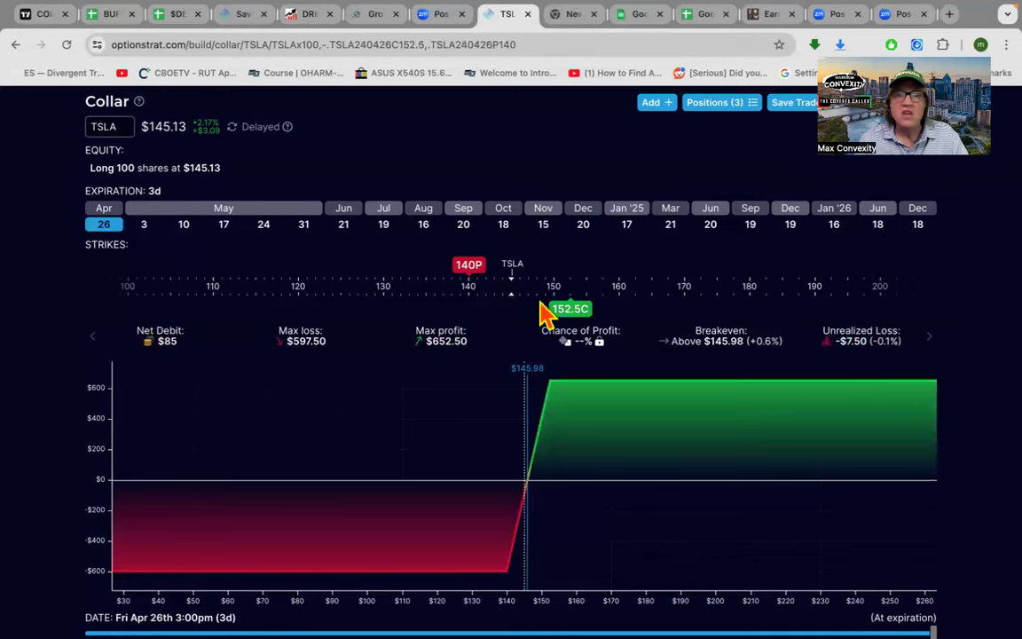
{"action": "left_click", "coordinate": [570, 310]}
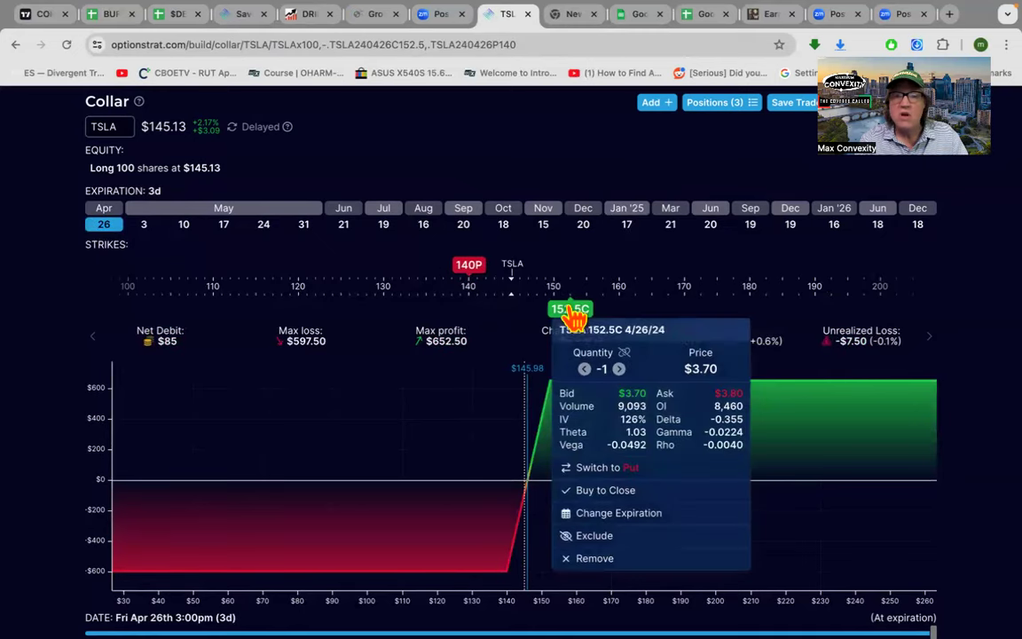
{"action": "left_click", "coordinate": [585, 369]}
{"action": "left_click", "coordinate": [585, 369]}
{"action": "left_click", "coordinate": [585, 369]}
{"action": "left_click", "coordinate": [584, 369]}
{"action": "left_click", "coordinate": [584, 369]}
{"action": "left_click", "coordinate": [583, 369]}
{"action": "left_click", "coordinate": [583, 369]}
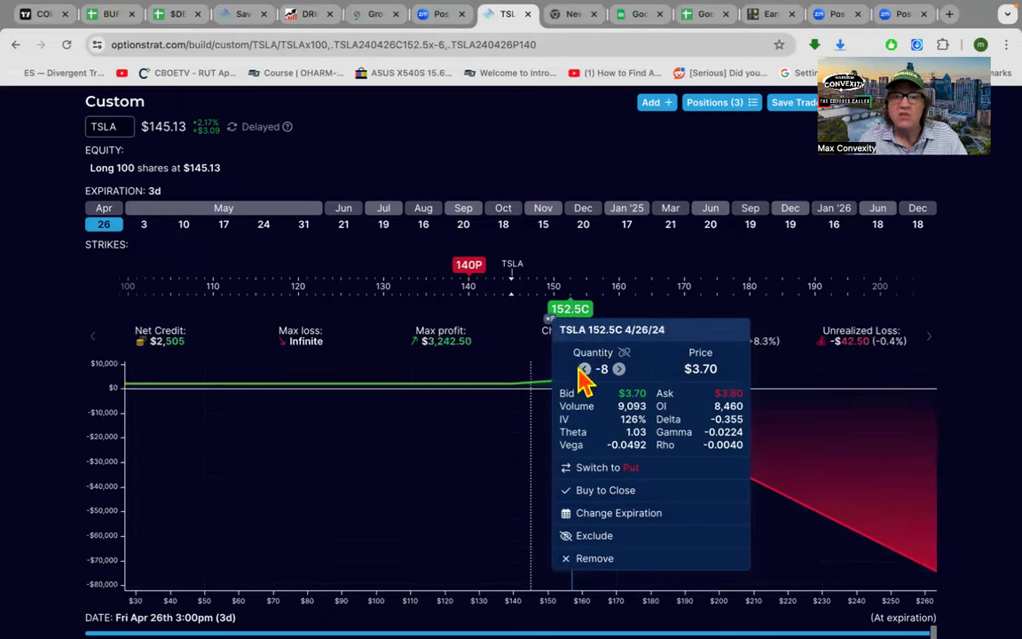
{"action": "left_click", "coordinate": [583, 369]}
{"action": "left_click", "coordinate": [583, 369]}
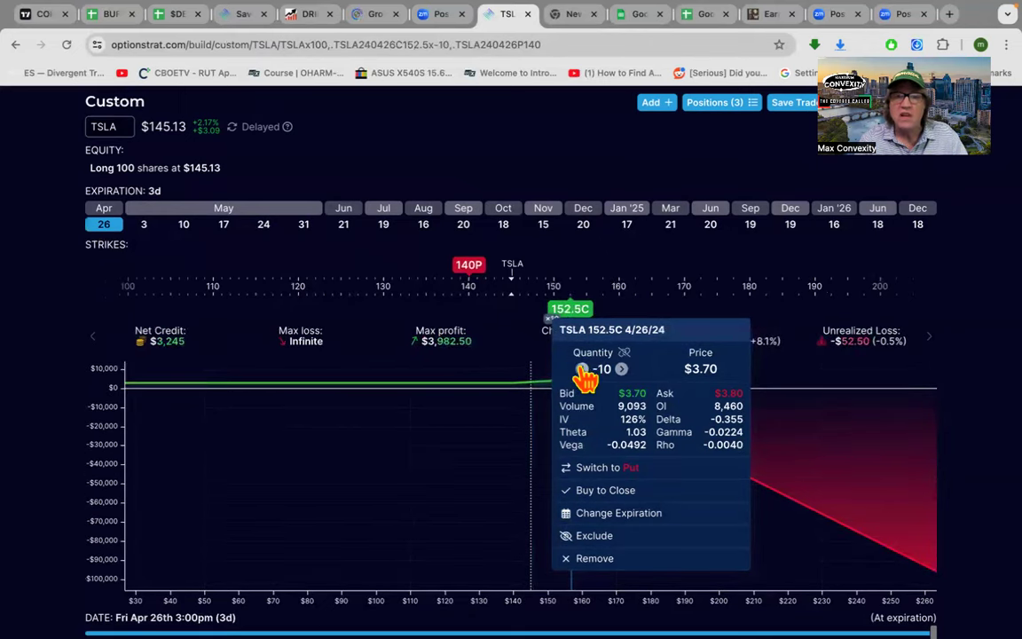
Raise the 140 put to 10 long contracts
{"action": "left_click", "coordinate": [470, 267]}
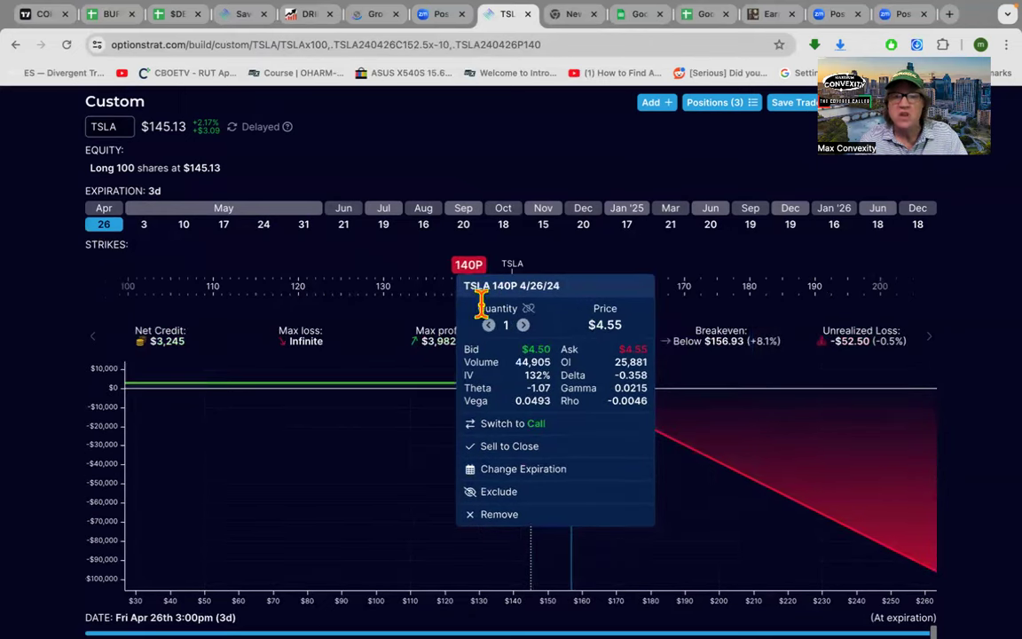
{"action": "left_click", "coordinate": [524, 326]}
{"action": "left_click", "coordinate": [524, 326]}
{"action": "left_click", "coordinate": [524, 326]}
{"action": "left_click", "coordinate": [523, 326]}
{"action": "left_click", "coordinate": [523, 326]}
{"action": "left_click", "coordinate": [524, 326]}
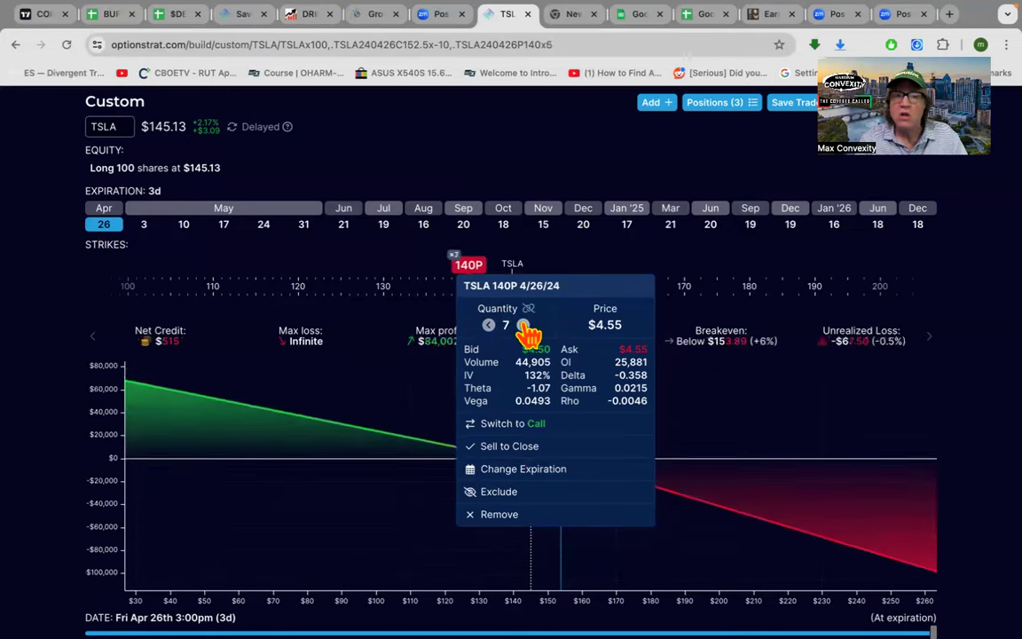
{"action": "left_click", "coordinate": [523, 325]}
{"action": "left_click", "coordinate": [523, 325]}
{"action": "left_click", "coordinate": [523, 326]}
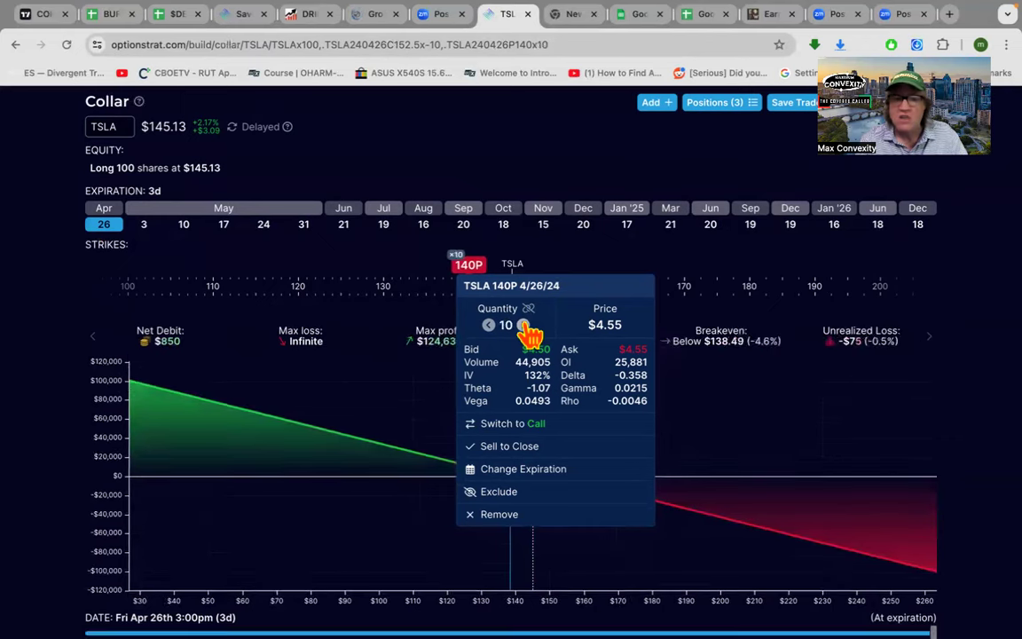
{"action": "left_click", "coordinate": [619, 265]}
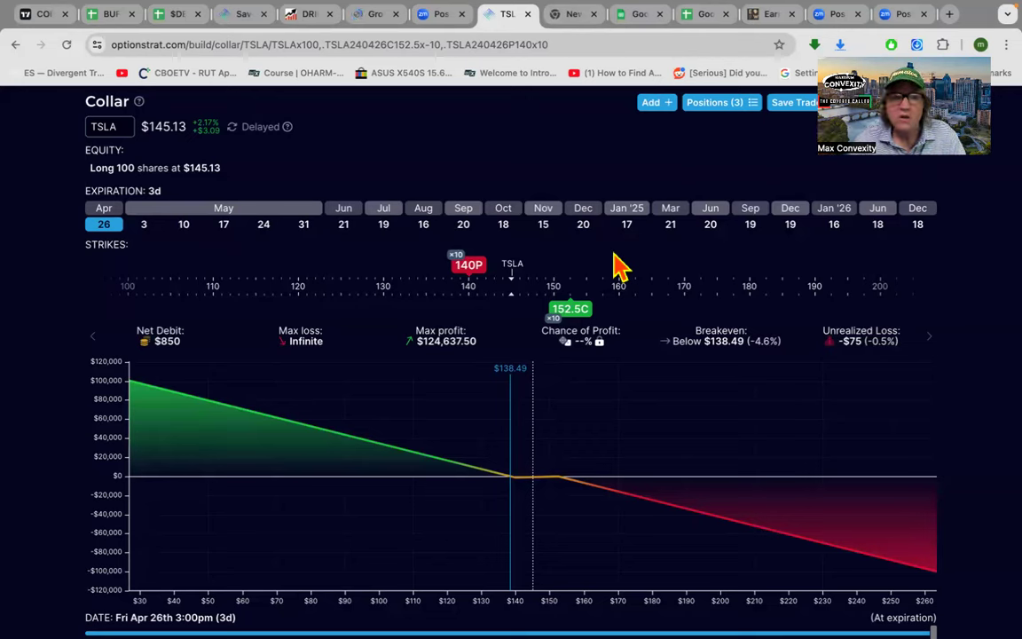
Review the 152.5 call and 140 put leg details, then close them
{"action": "left_click", "coordinate": [571, 310]}
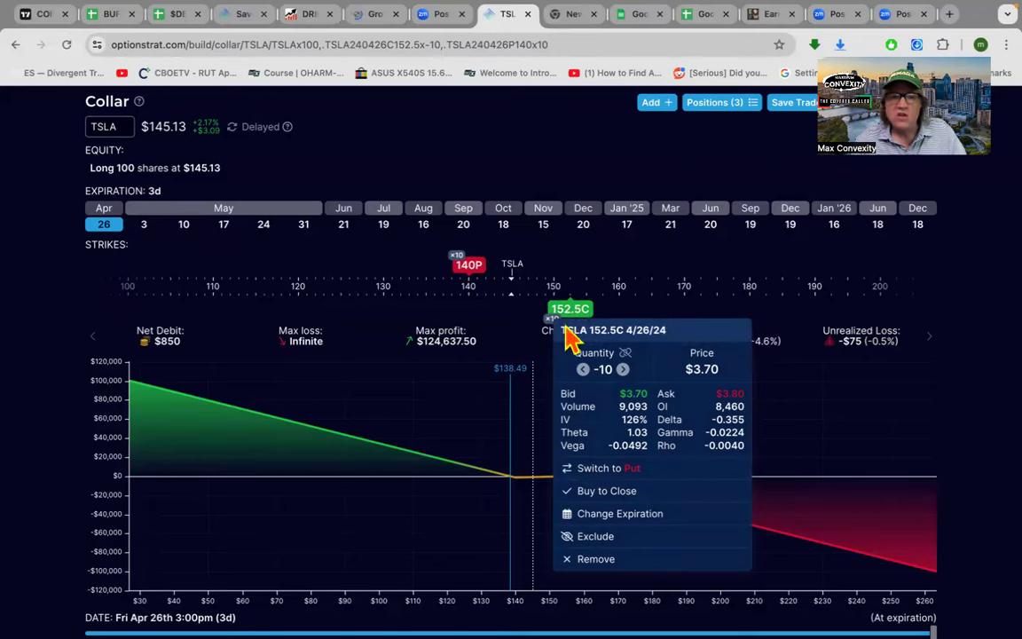
{"action": "left_click", "coordinate": [469, 272]}
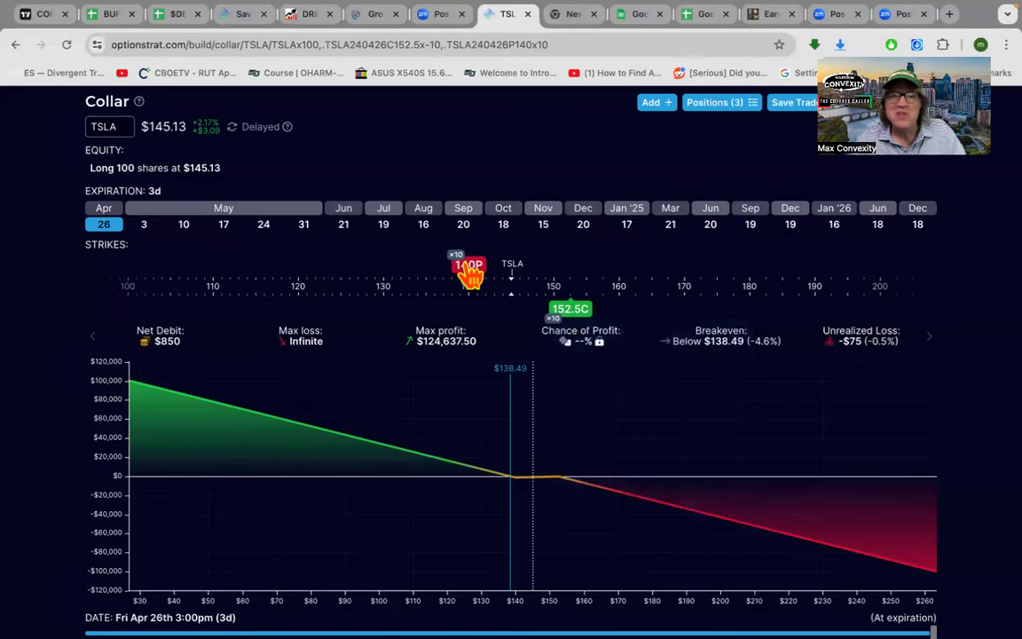
{"action": "left_click", "coordinate": [471, 271]}
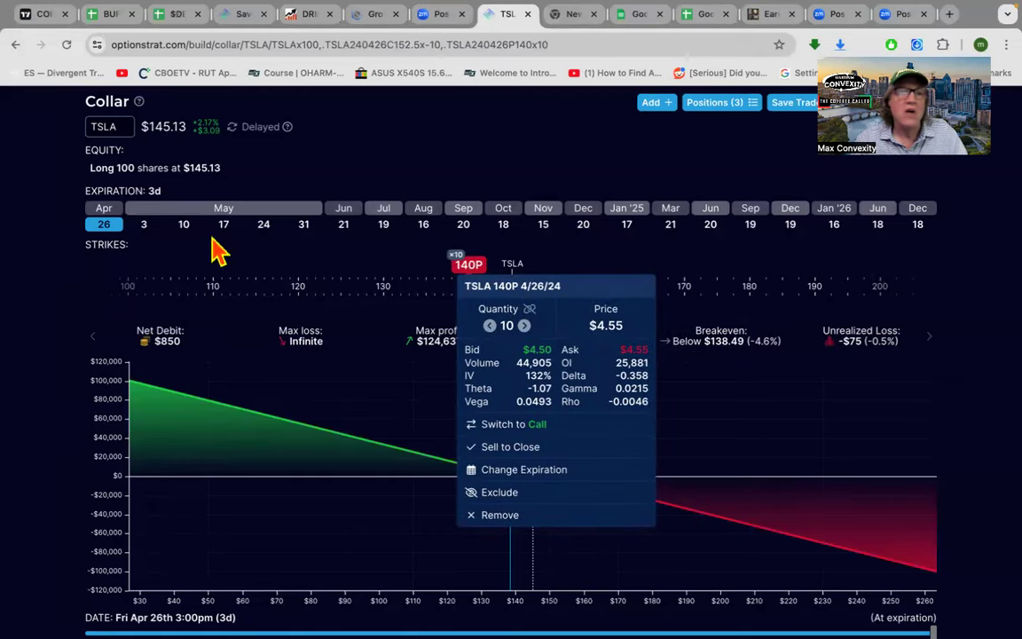
{"action": "left_click", "coordinate": [328, 175]}
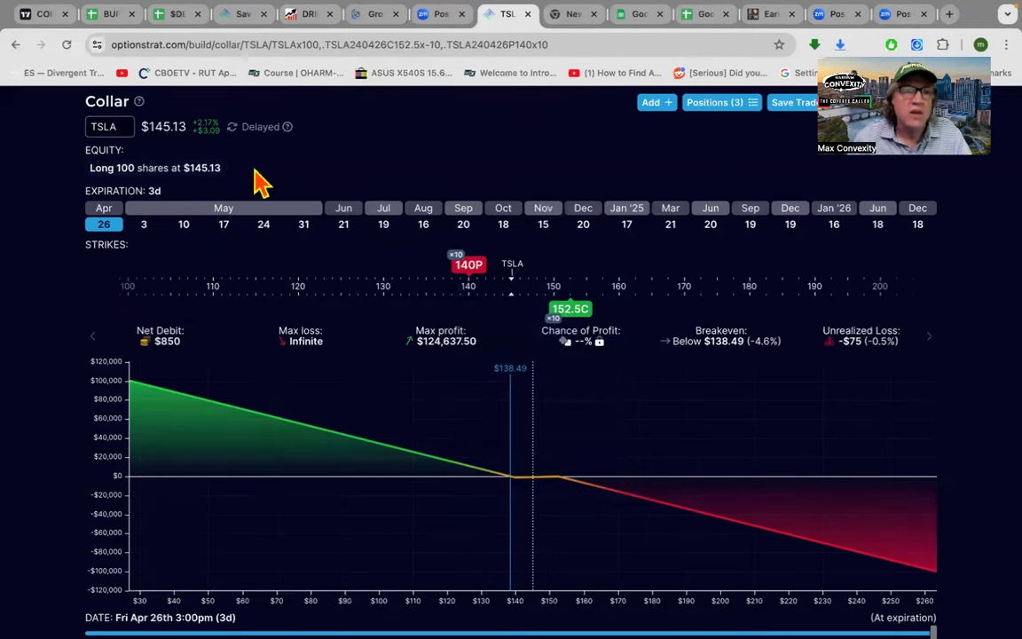
Change the TSLA equity leg from 100 to 1000 long shares
{"action": "left_click", "coordinate": [221, 170]}
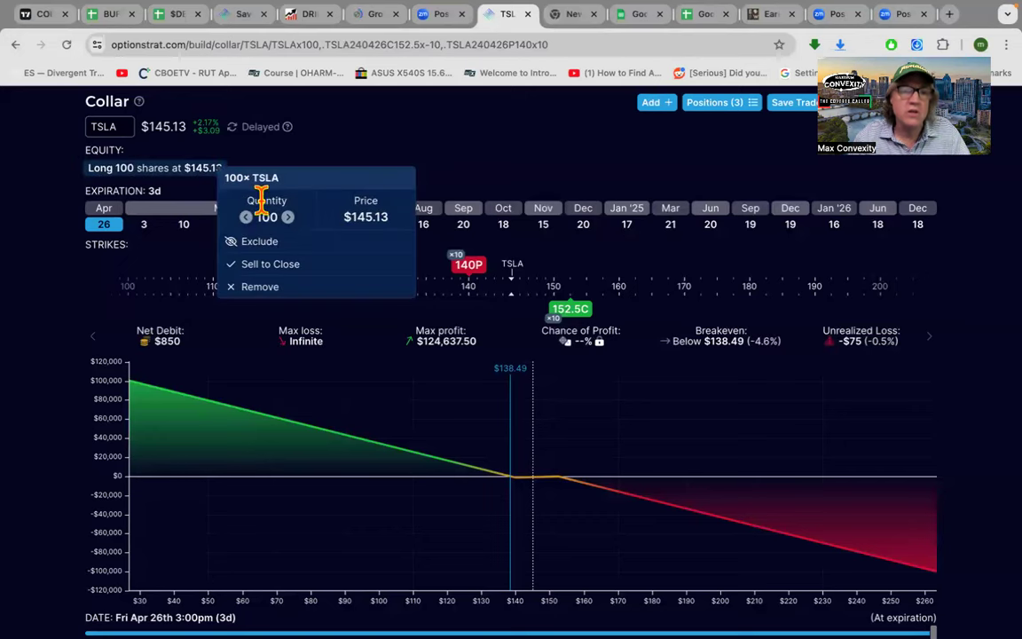
{"action": "left_click", "coordinate": [273, 215]}
{"action": "type", "text": "0"}
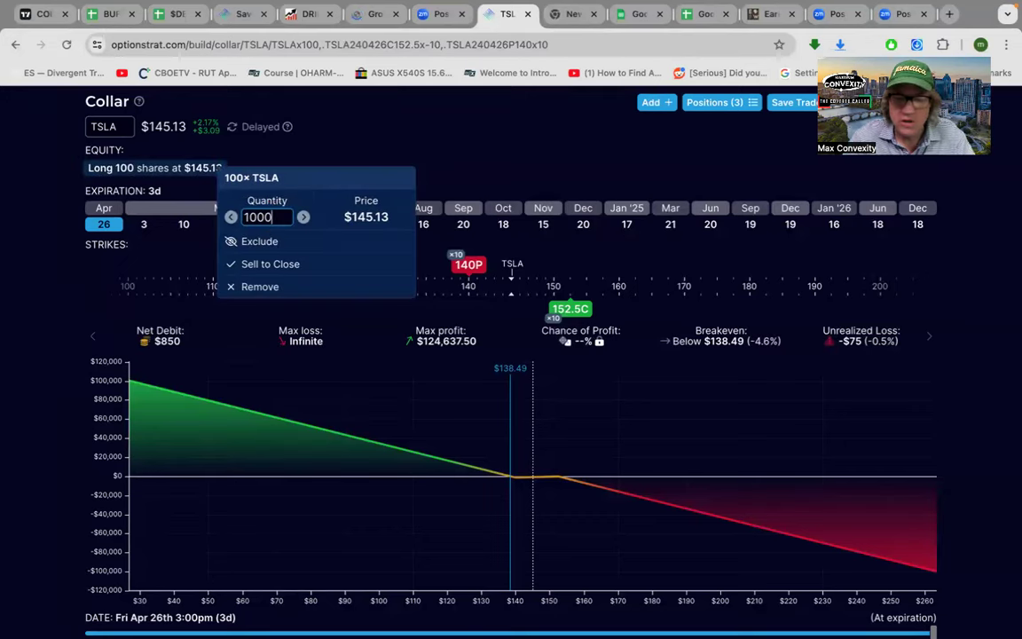
{"action": "key", "text": "Return"}
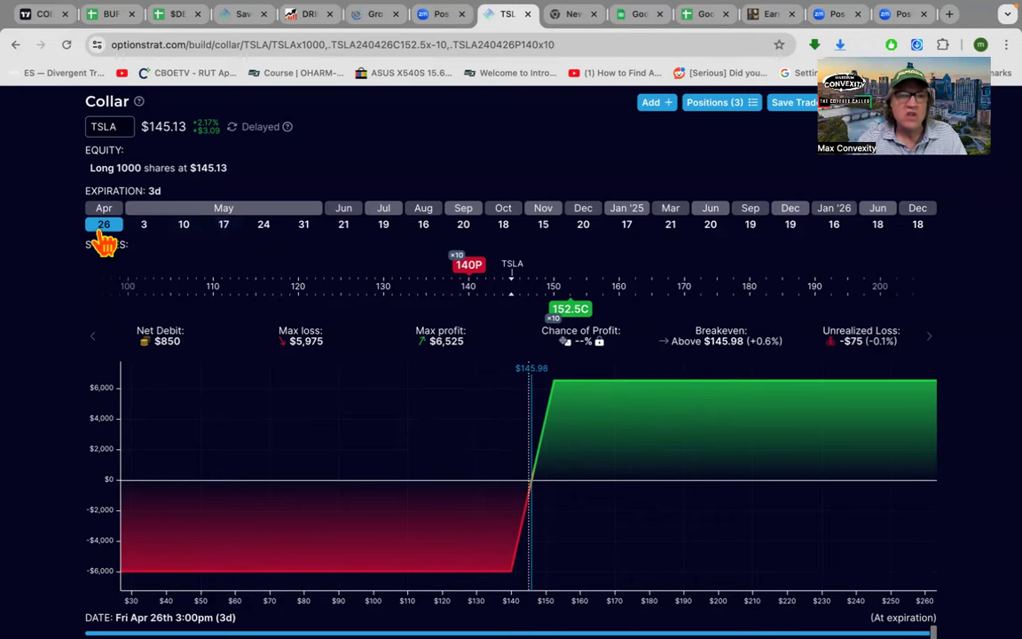
Move the TSLA collar's expiration from May 17 to May 31, giving 140 put and 150 call legs
{"action": "left_click", "coordinate": [227, 232]}
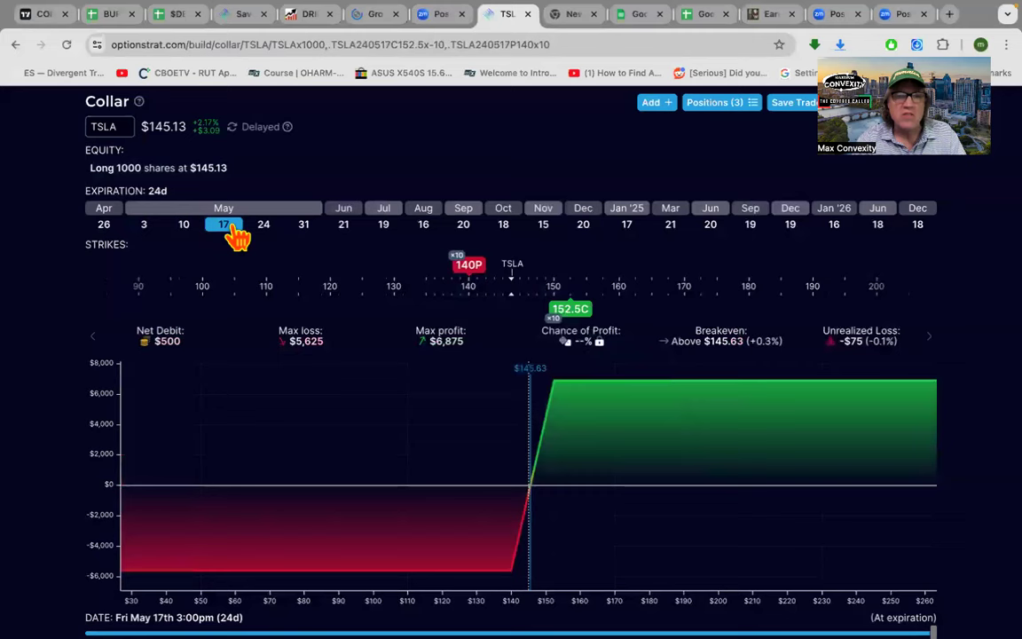
{"action": "left_click", "coordinate": [320, 229]}
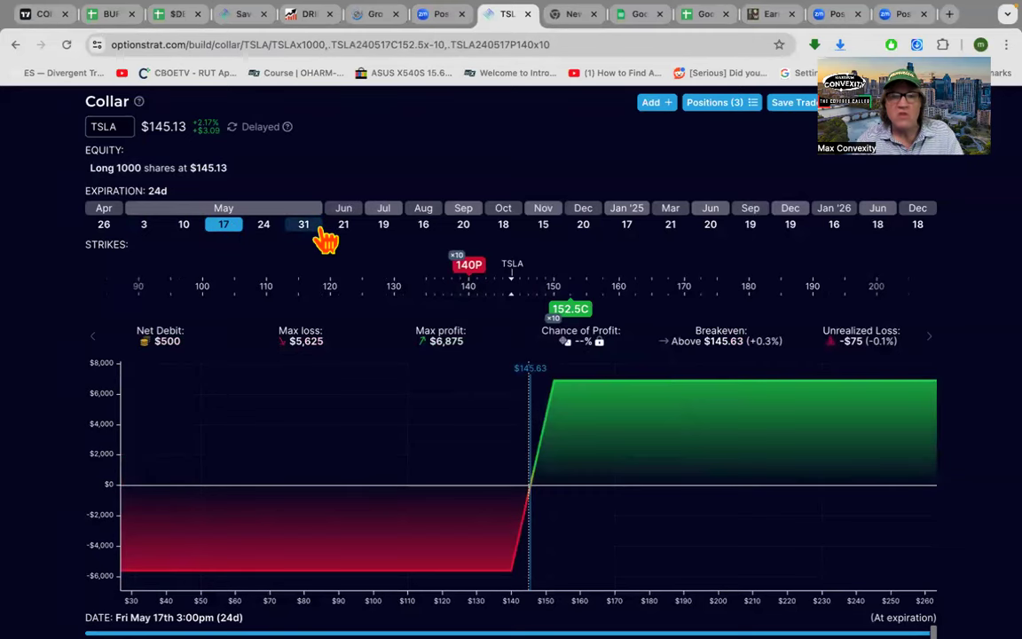